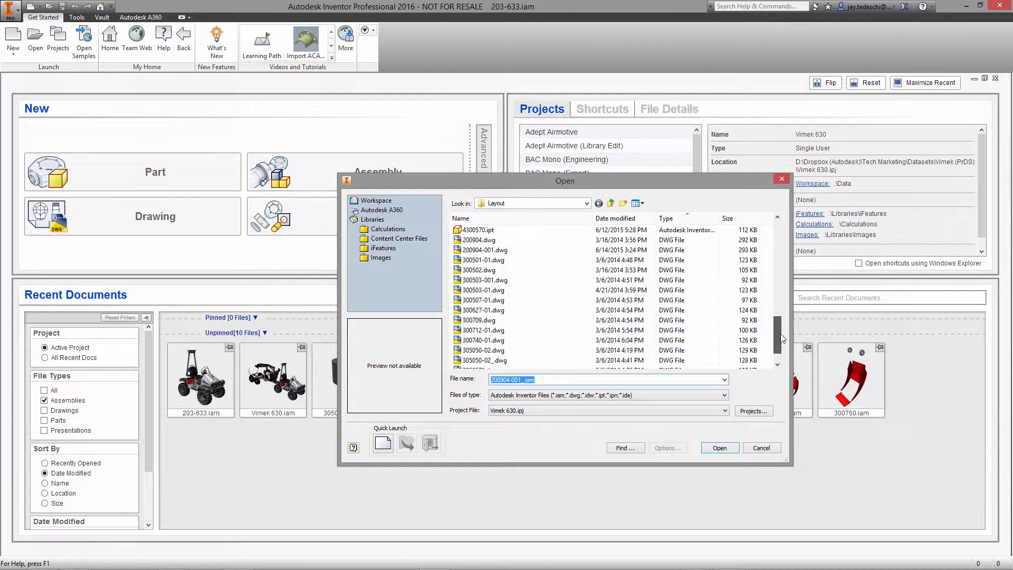
Step: Open 200904-001.dwg from the Layout folder with the Import option and proceed to the layer and object import options
{"action": "left_click", "coordinate": [491, 261]}
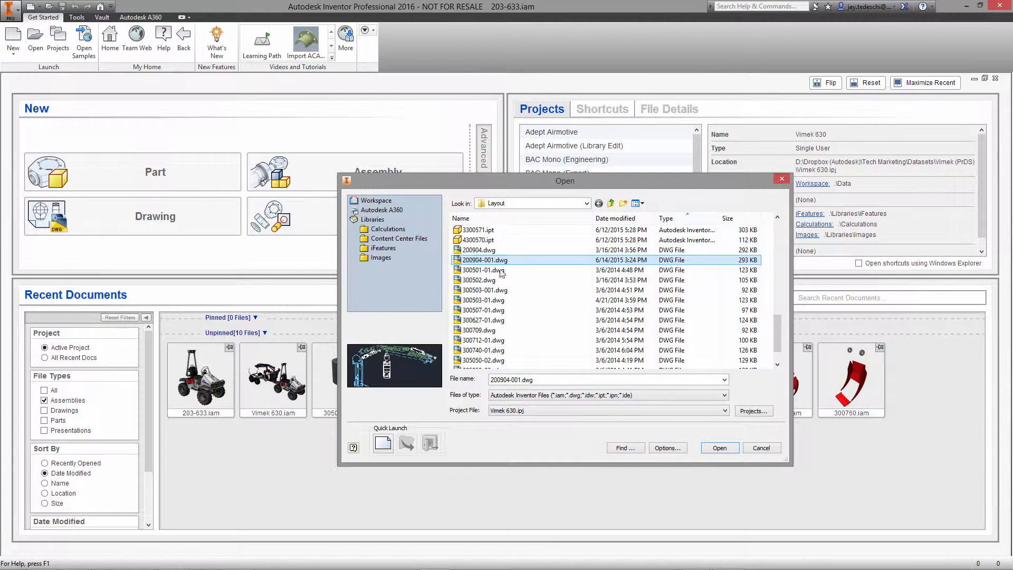
{"action": "left_click", "coordinate": [667, 450]}
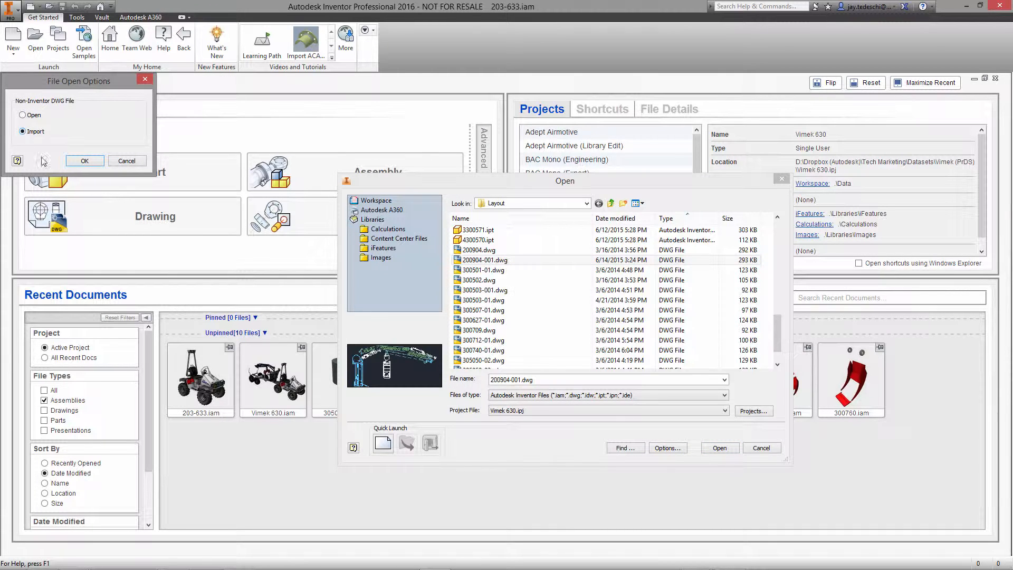
{"action": "left_click", "coordinate": [85, 160]}
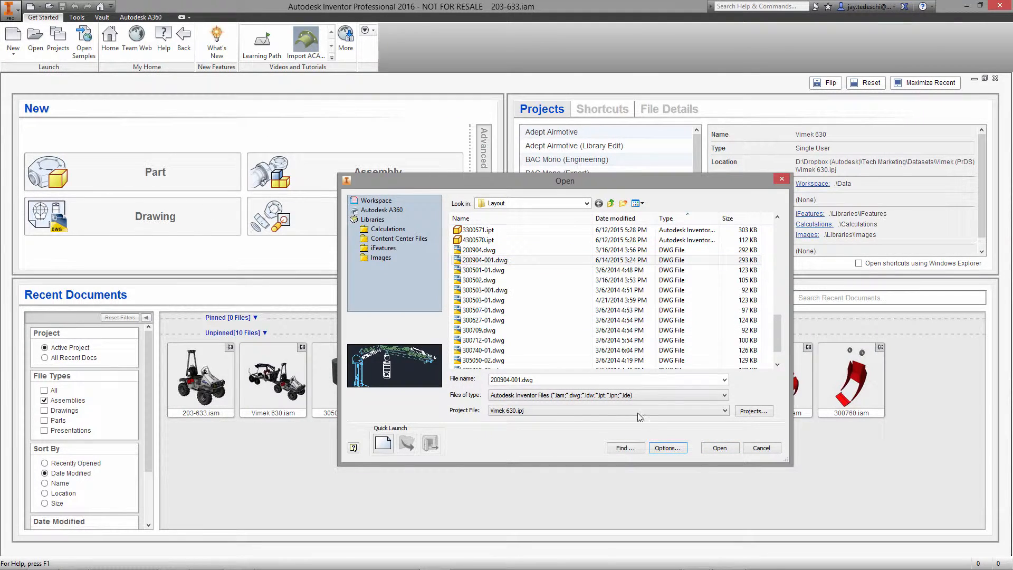
{"action": "left_click", "coordinate": [719, 450]}
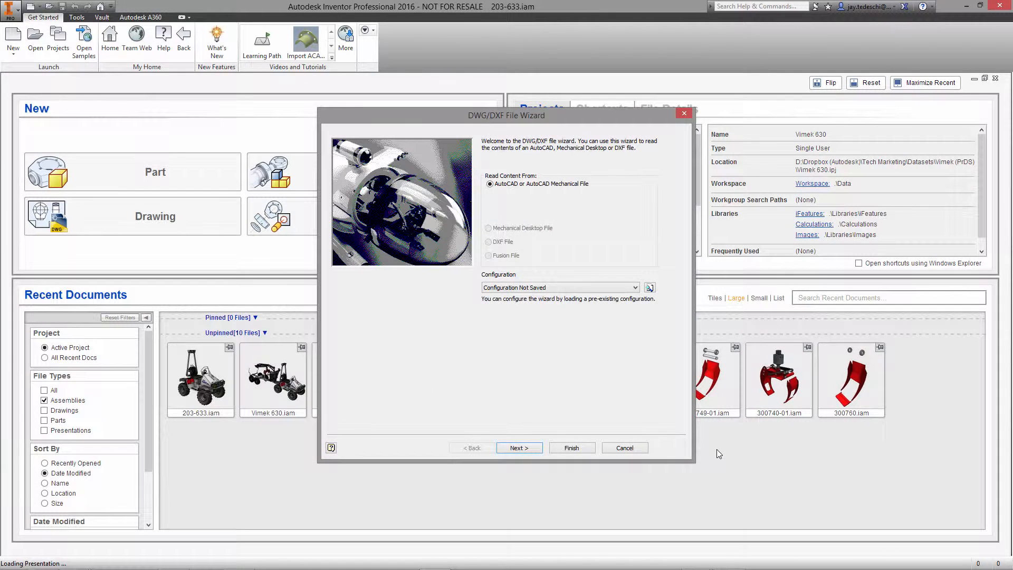
{"action": "left_click", "coordinate": [519, 448]}
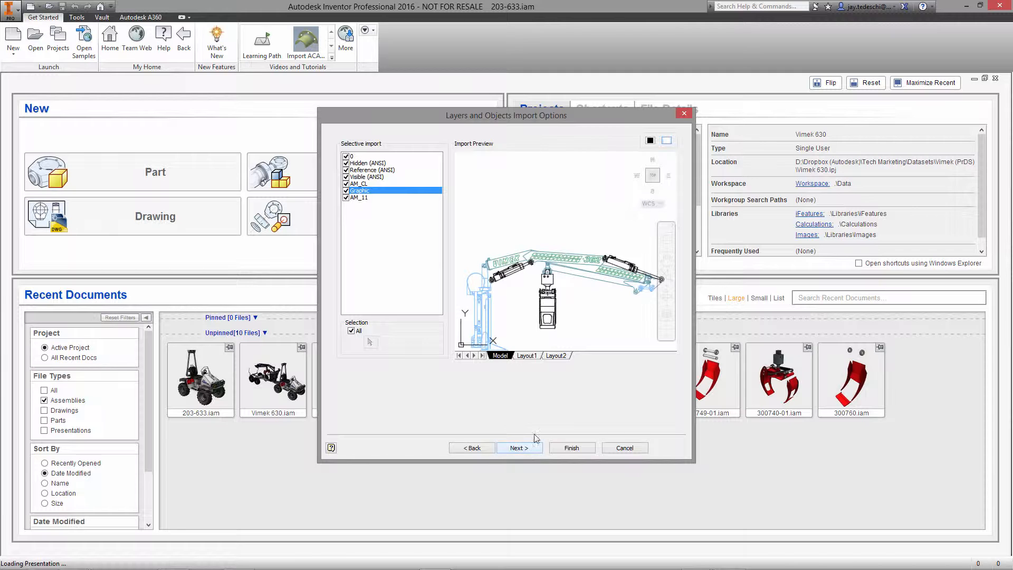
Step: Switch the import preview to a black background and examine the outer end of the crane arm up close
{"action": "left_click", "coordinate": [651, 141]}
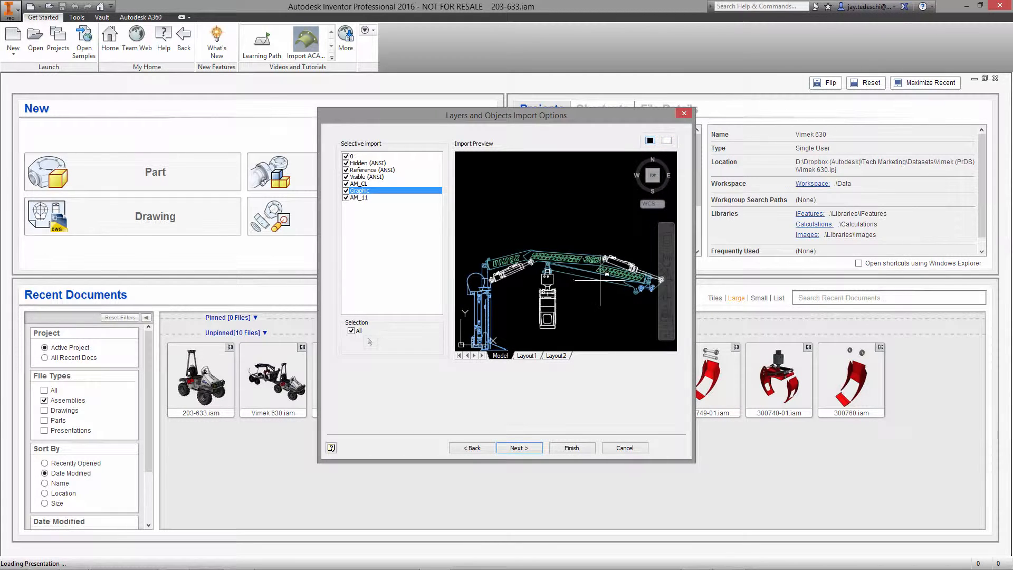
{"action": "left_click", "coordinate": [668, 264]}
{"action": "left_click_drag", "start_coordinate": [621, 279], "coordinate": [587, 257]}
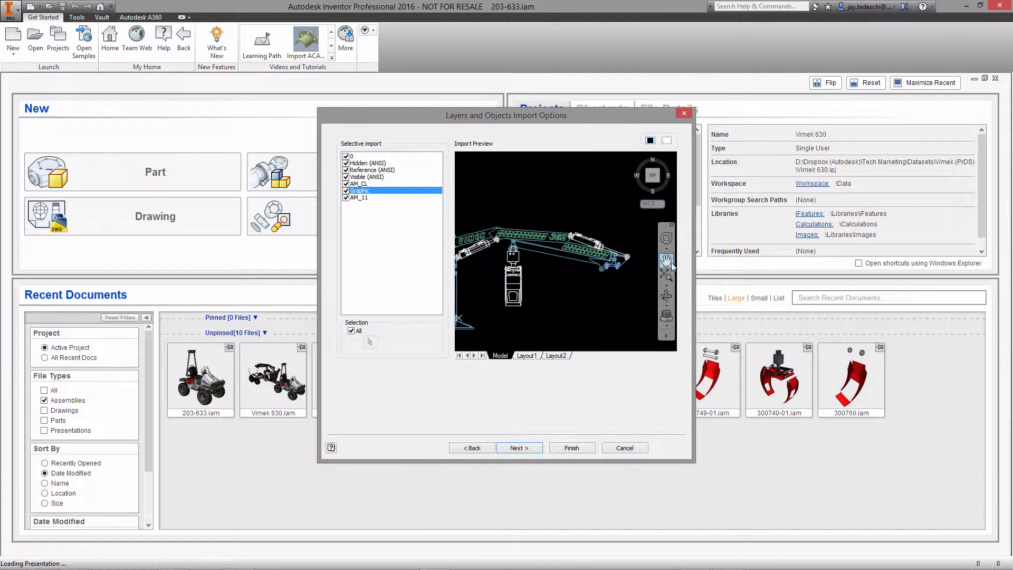
{"action": "left_click", "coordinate": [668, 288]}
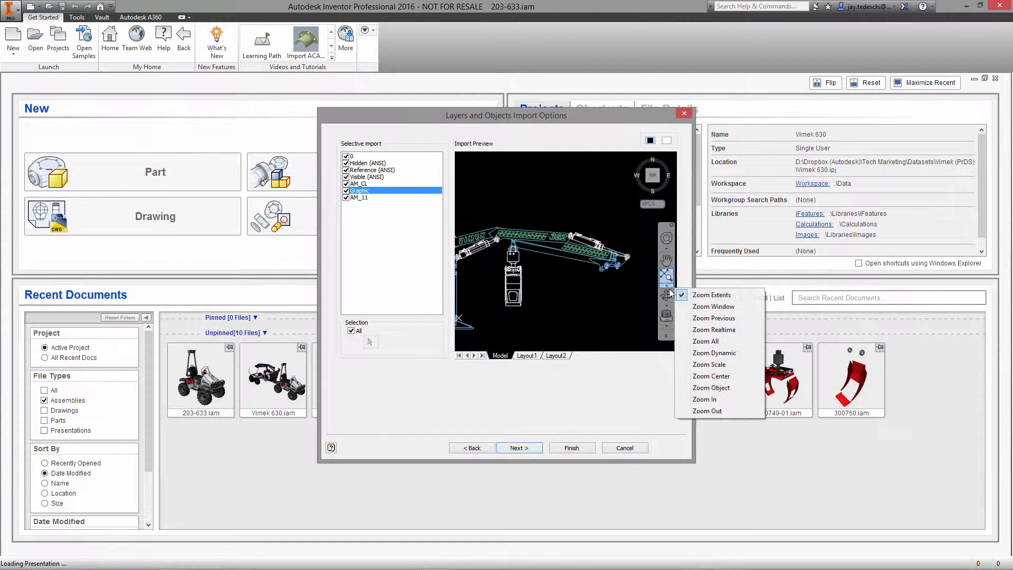
{"action": "left_click", "coordinate": [710, 330]}
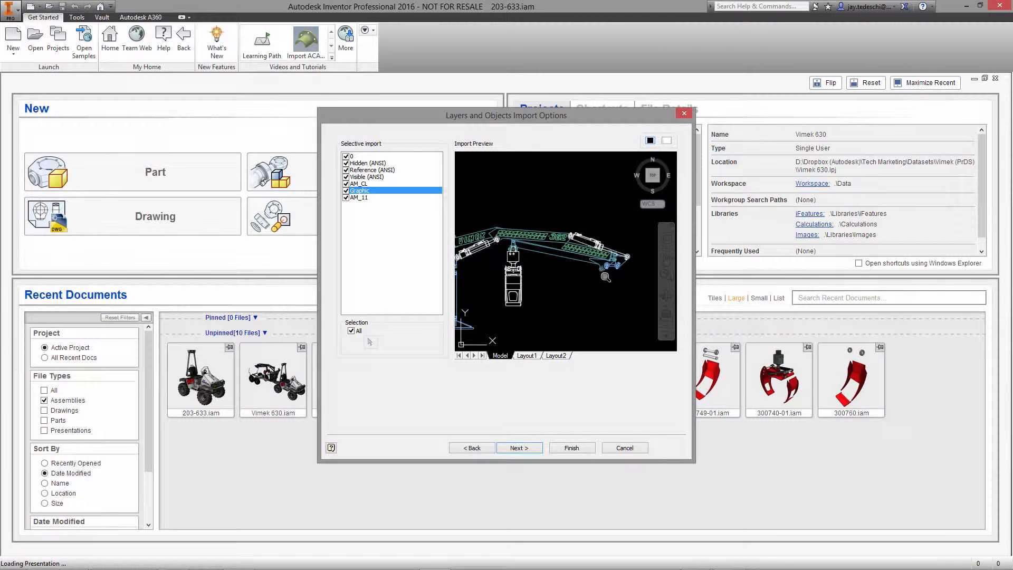
{"action": "mouse_move", "coordinate": [605, 277]}
{"action": "left_mouse_down"}
{"action": "mouse_move", "coordinate": [593, 284]}
{"action": "mouse_move", "coordinate": [586, 157]}
{"action": "mouse_move", "coordinate": [597, 244]}
{"action": "mouse_move", "coordinate": [596, 220]}
{"action": "mouse_move", "coordinate": [604, 241]}
{"action": "mouse_move", "coordinate": [554, 234]}
{"action": "left_mouse_up"}
{"action": "left_click", "coordinate": [668, 259]}
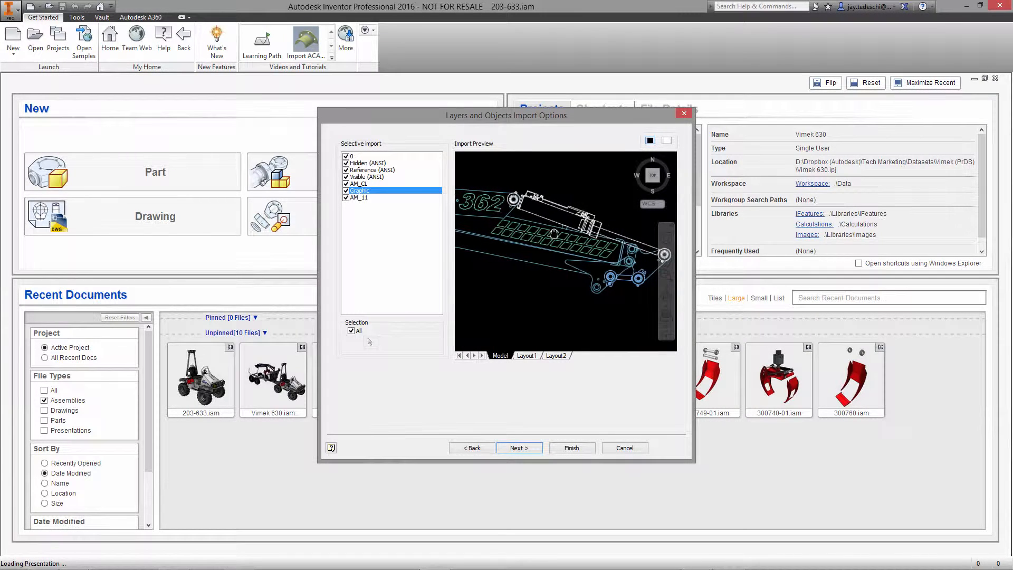
{"action": "key", "text": "Escape"}
Step: Exclude the layers 0, Graphic and Hidden (ANSI) from the import and check the whole drawing in the preview
{"action": "left_click", "coordinate": [346, 158]}
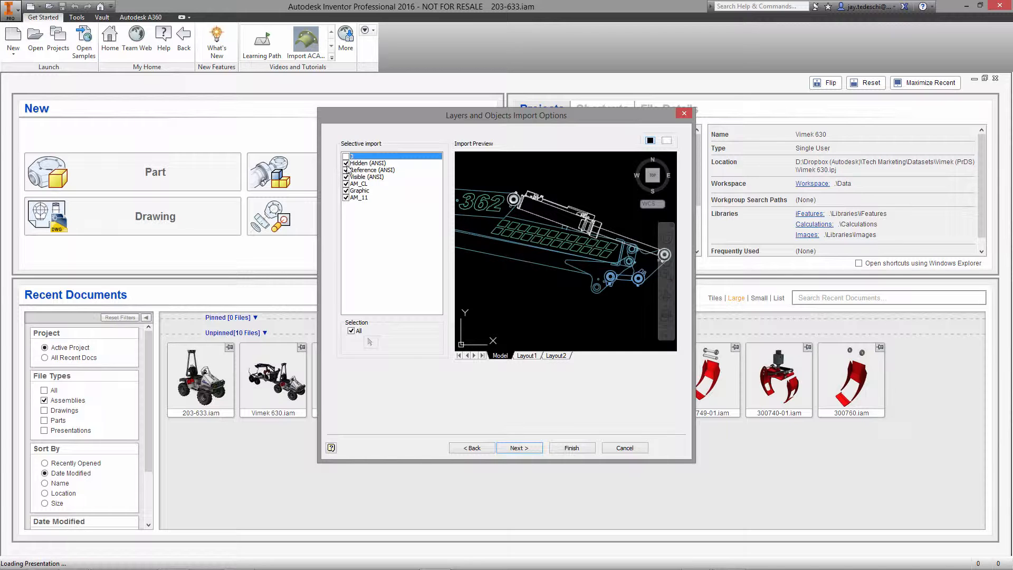
{"action": "left_click", "coordinate": [347, 192]}
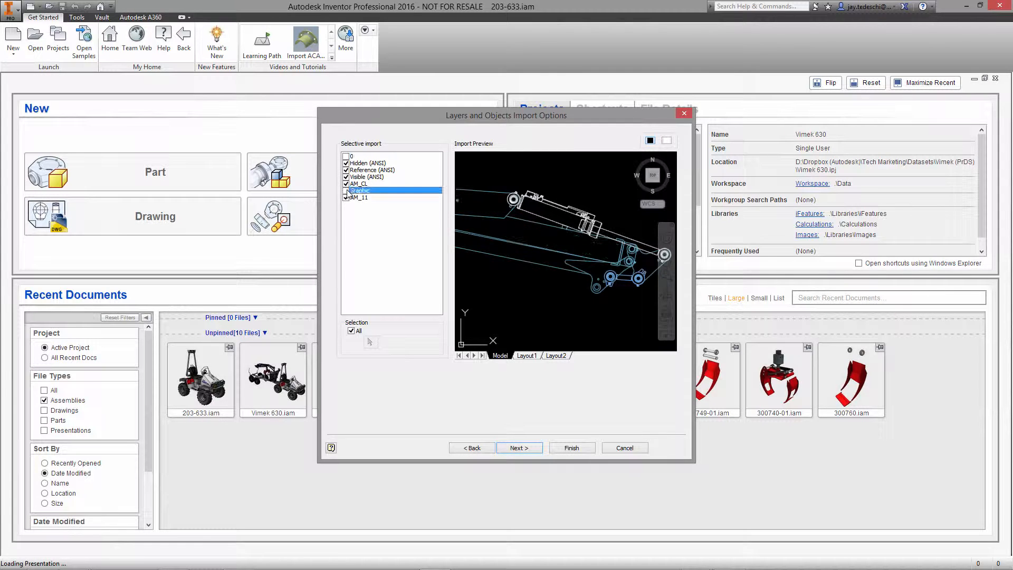
{"action": "left_click", "coordinate": [346, 163]}
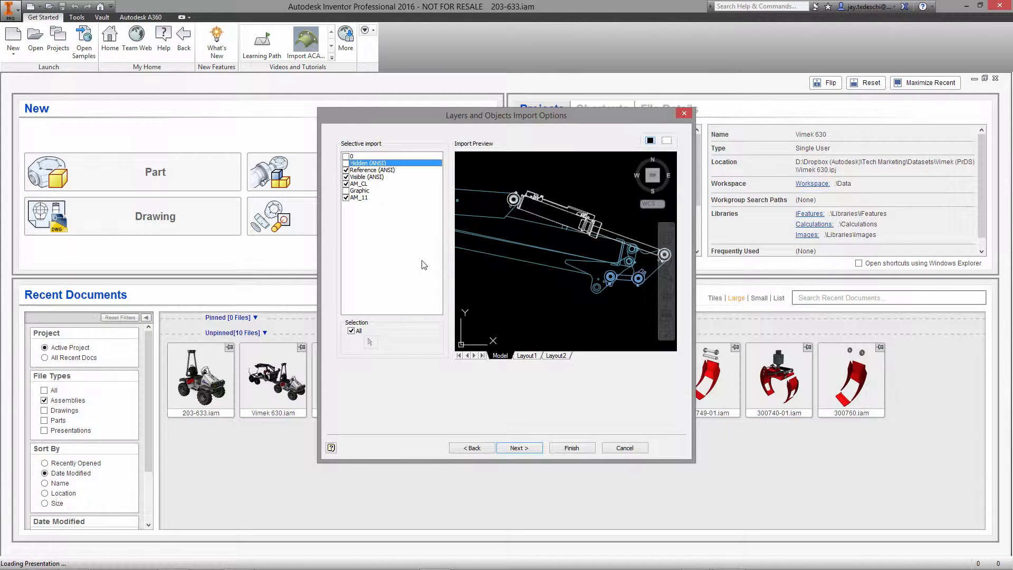
{"action": "left_click", "coordinate": [667, 285]}
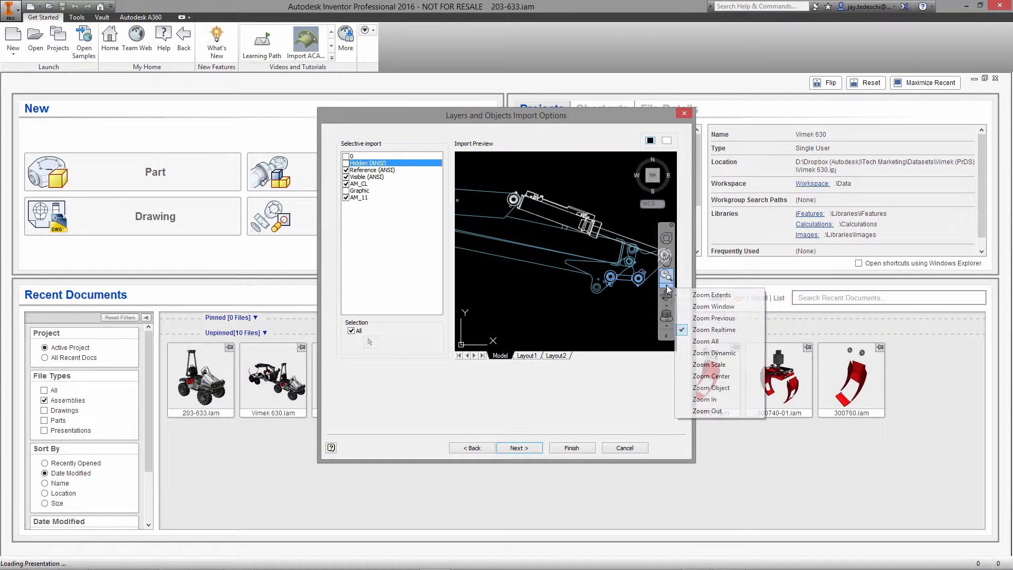
{"action": "left_click", "coordinate": [708, 295]}
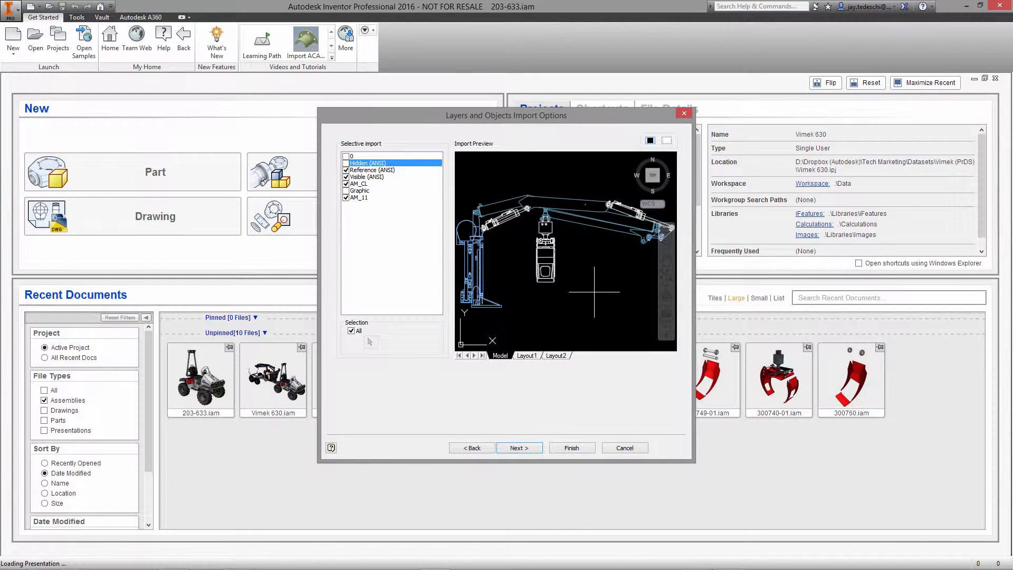
Step: Finish the import into a new part, keeping the preset destination options with wires projected to a 2D sketch and units in mm
{"action": "left_click", "coordinate": [518, 448]}
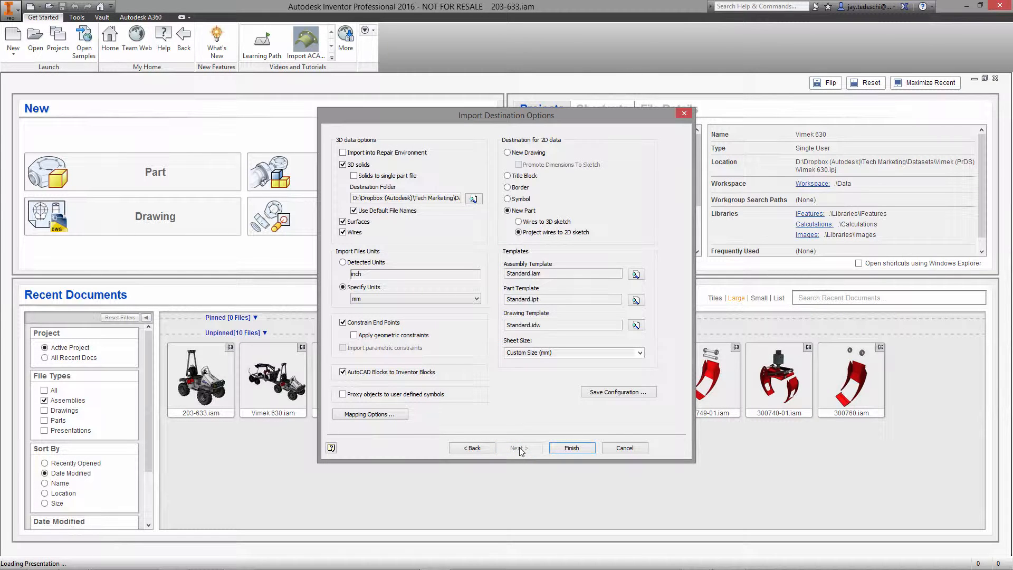
{"action": "left_click", "coordinate": [572, 448]}
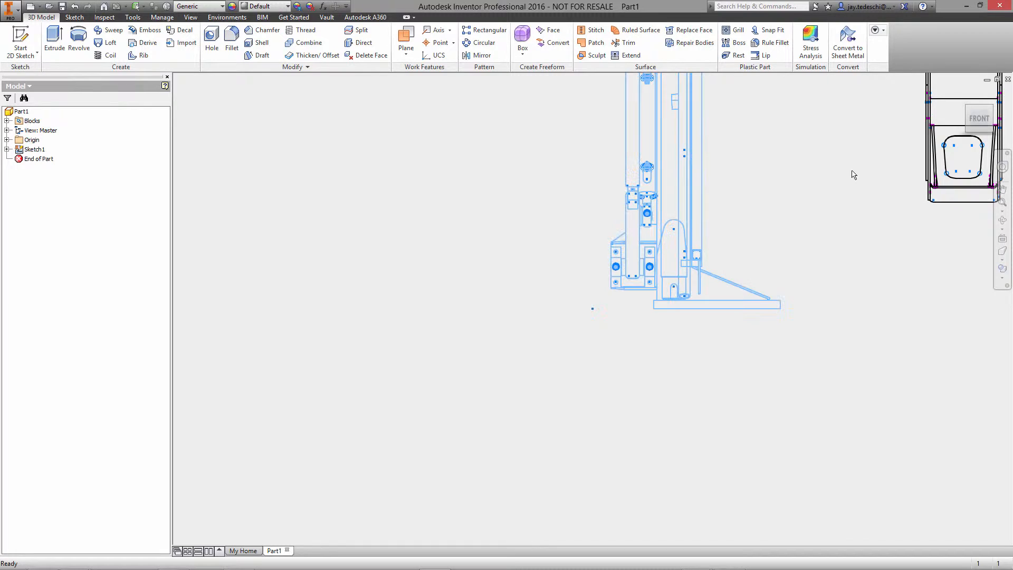
{"action": "left_click", "coordinate": [1003, 202]}
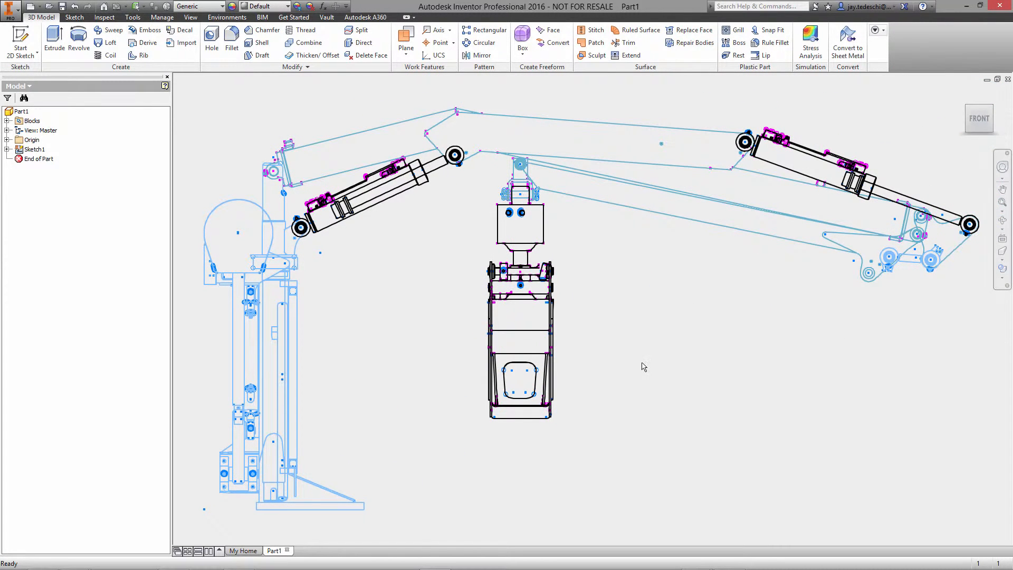
Step: Save the imported part as 200904-001.ipt in the Layout folder
{"action": "left_click", "coordinate": [62, 7]}
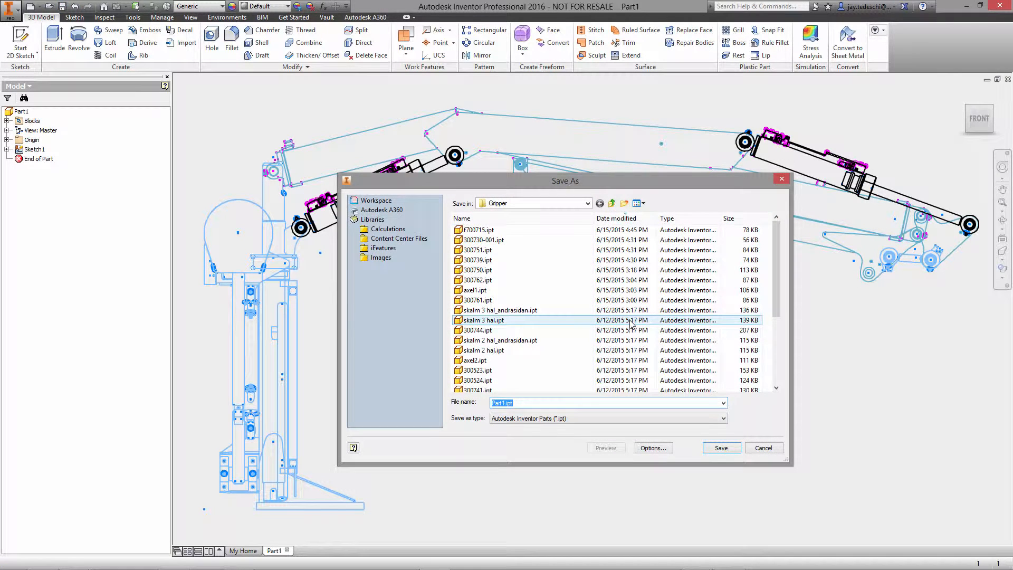
{"action": "left_click", "coordinate": [612, 203]}
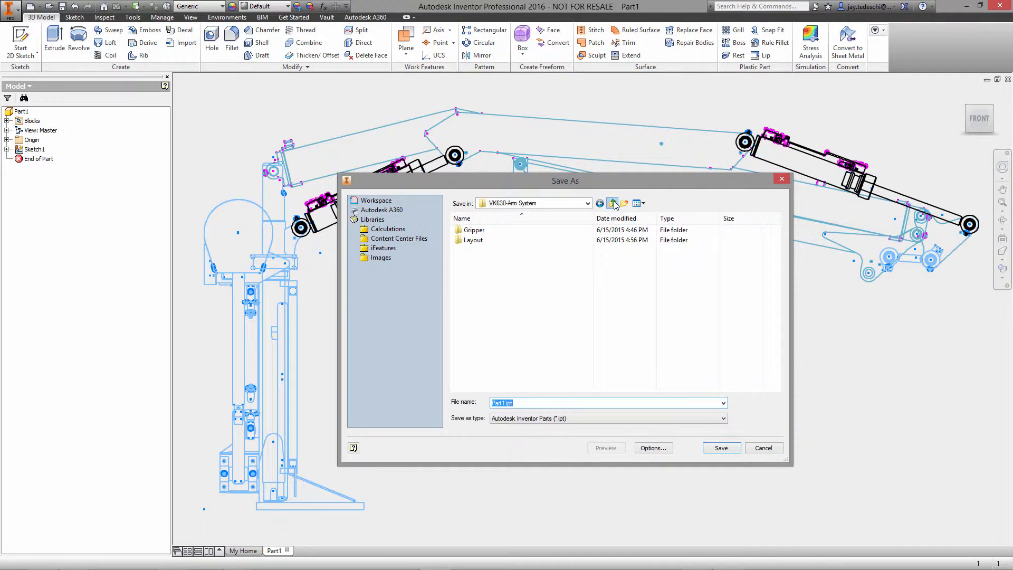
{"action": "double_click", "coordinate": [482, 240]}
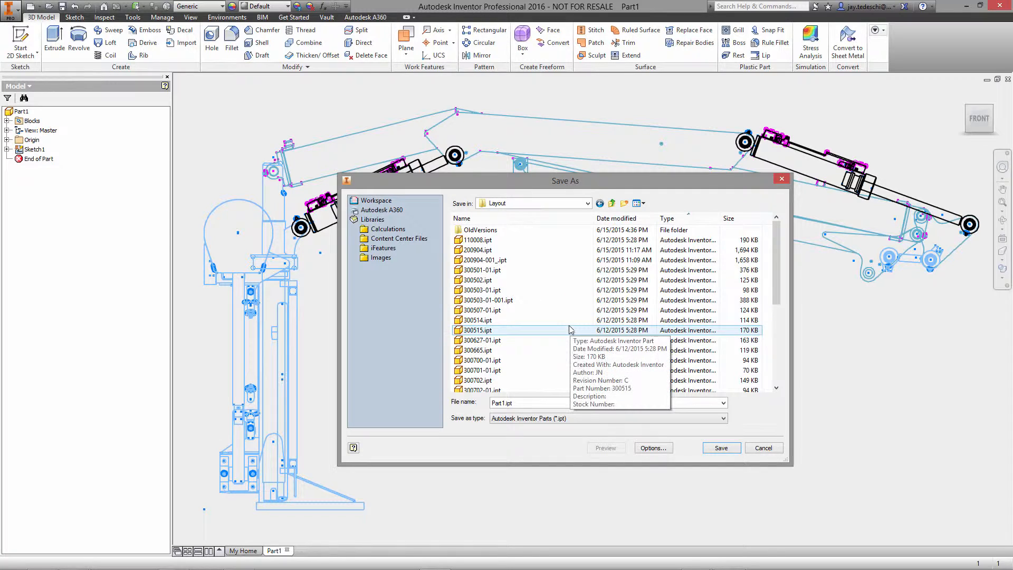
{"action": "left_click", "coordinate": [502, 251]}
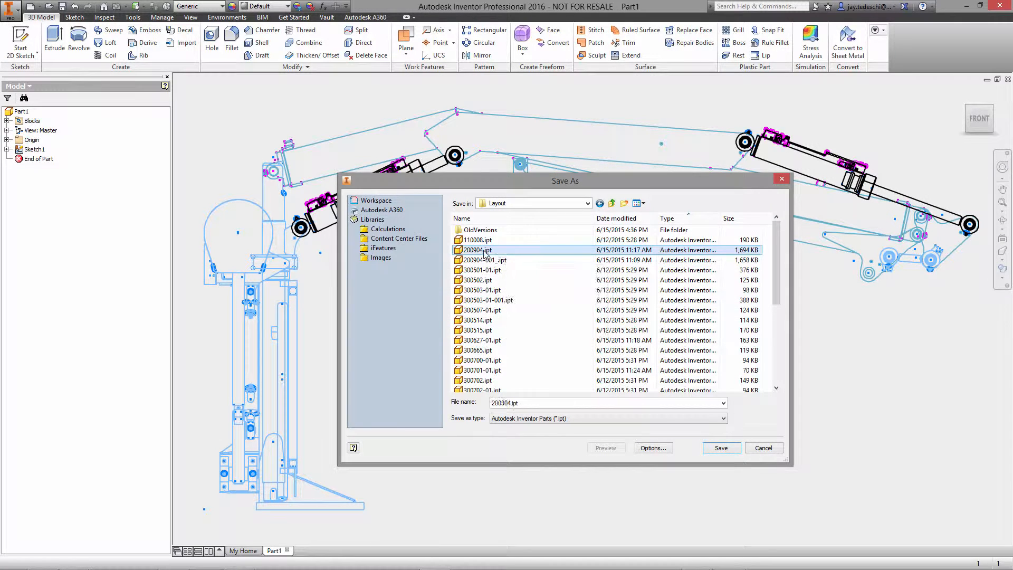
{"action": "left_click", "coordinate": [504, 402]}
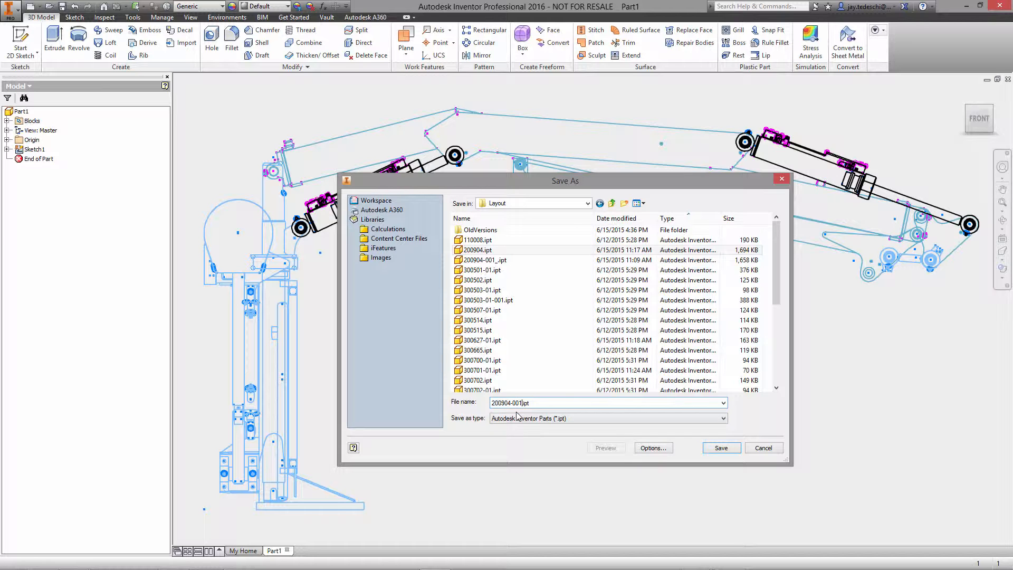
{"action": "left_click", "coordinate": [722, 449]}
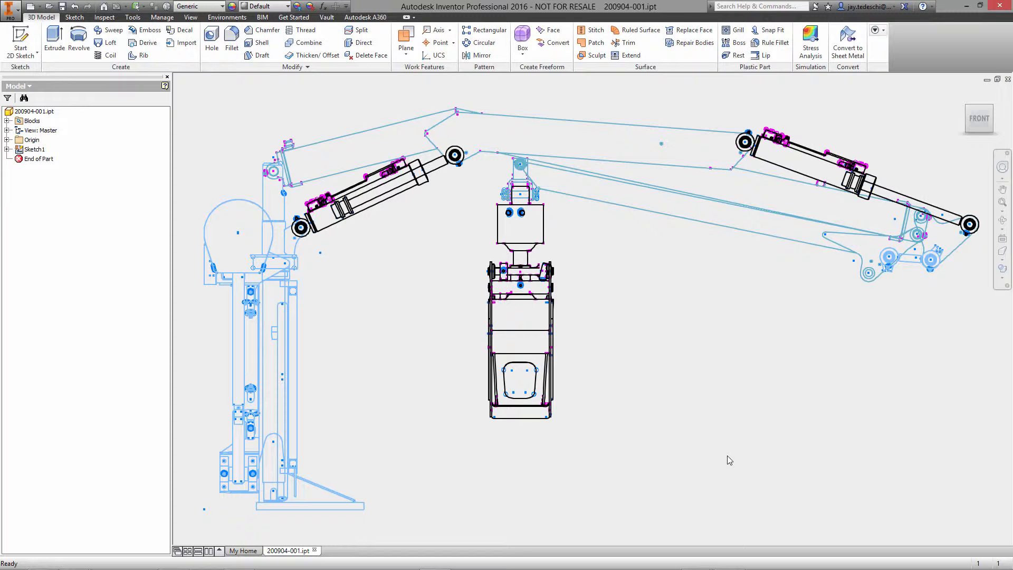
Step: Examine the imported block definitions and their instances in Sketch1, highlighting 300502:1 and 300627-01:1 in the layout
{"action": "left_click", "coordinate": [7, 120]}
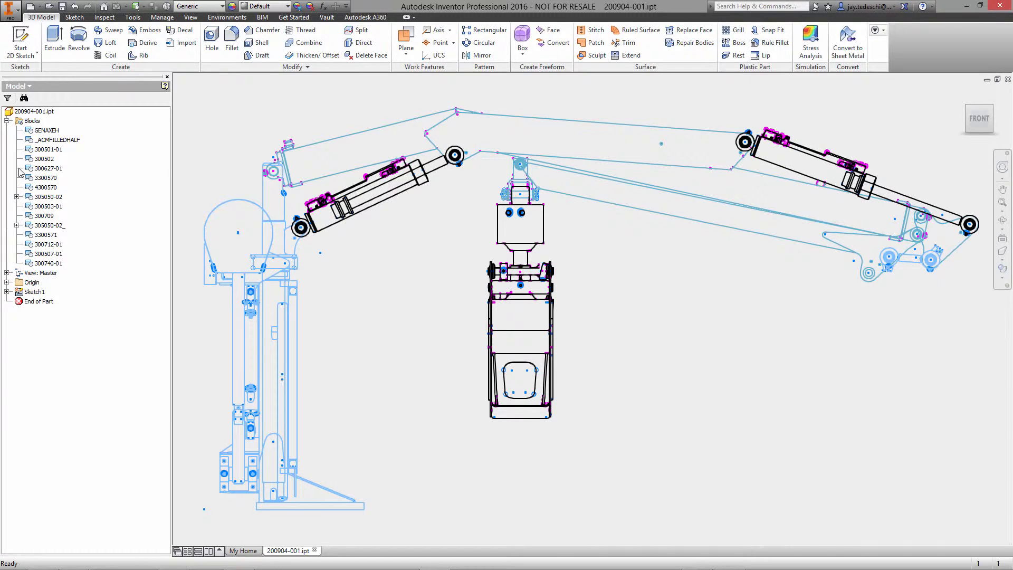
{"action": "left_click", "coordinate": [7, 291]}
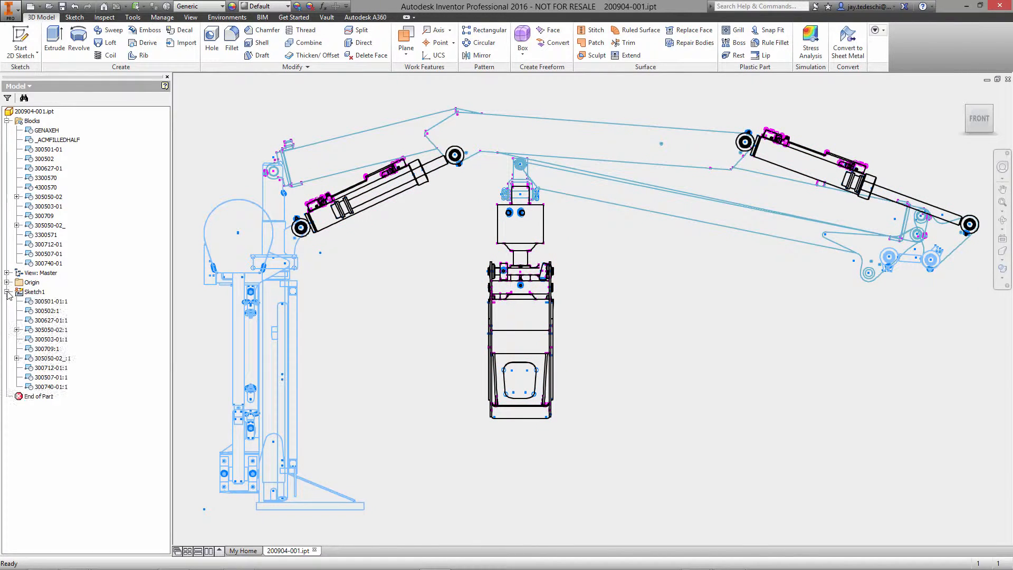
{"action": "left_click", "coordinate": [55, 311]}
{"action": "left_click", "coordinate": [53, 321]}
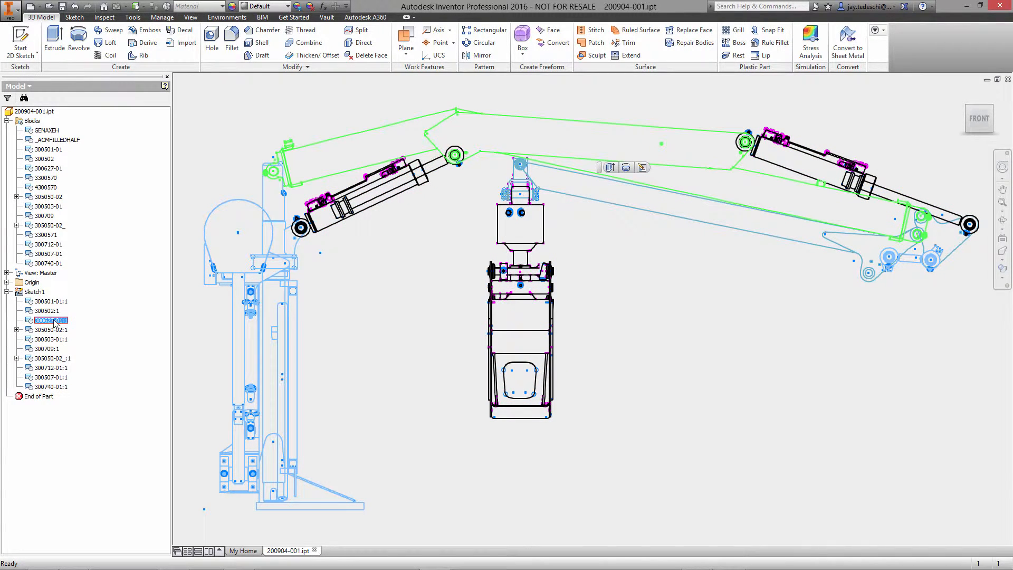
{"action": "left_click", "coordinate": [227, 138]}
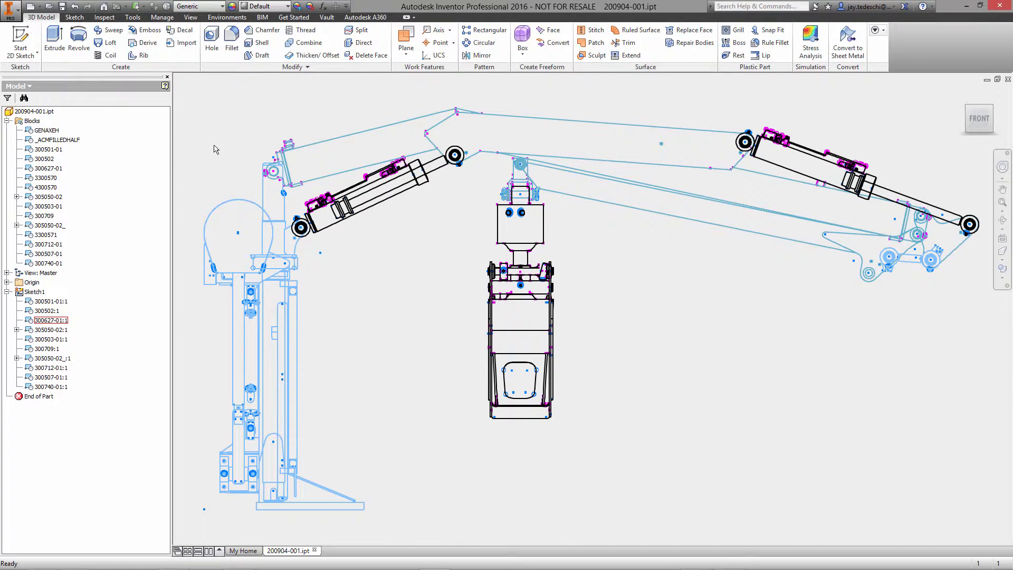
Step: Start Make Components with blocks 300501-01, 300502, 300627-01, 305050-02, 300503-01, 300709, 305050-02_, 300712-01, 300507-01 and 300740-01
{"action": "left_click", "coordinate": [55, 150]}
{"action": "left_click", "coordinate": [47, 159], "text": "ctrl"}
{"action": "left_click", "coordinate": [48, 168], "text": "ctrl"}
{"action": "left_click", "coordinate": [49, 196], "text": "ctrl"}
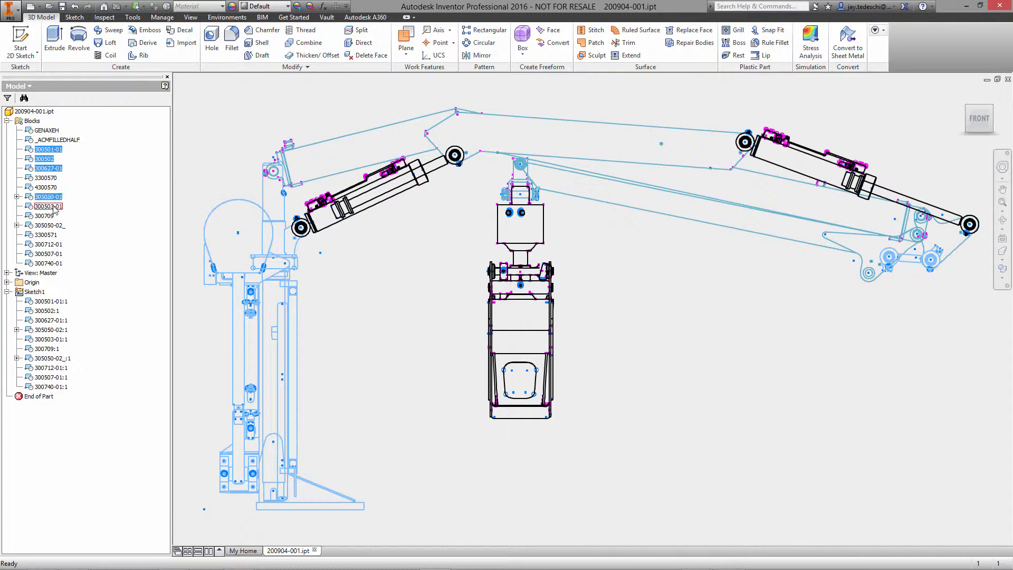
{"action": "left_click", "coordinate": [53, 206], "text": "ctrl"}
{"action": "left_click", "coordinate": [44, 216], "text": "ctrl"}
{"action": "left_click", "coordinate": [49, 225], "text": "ctrl"}
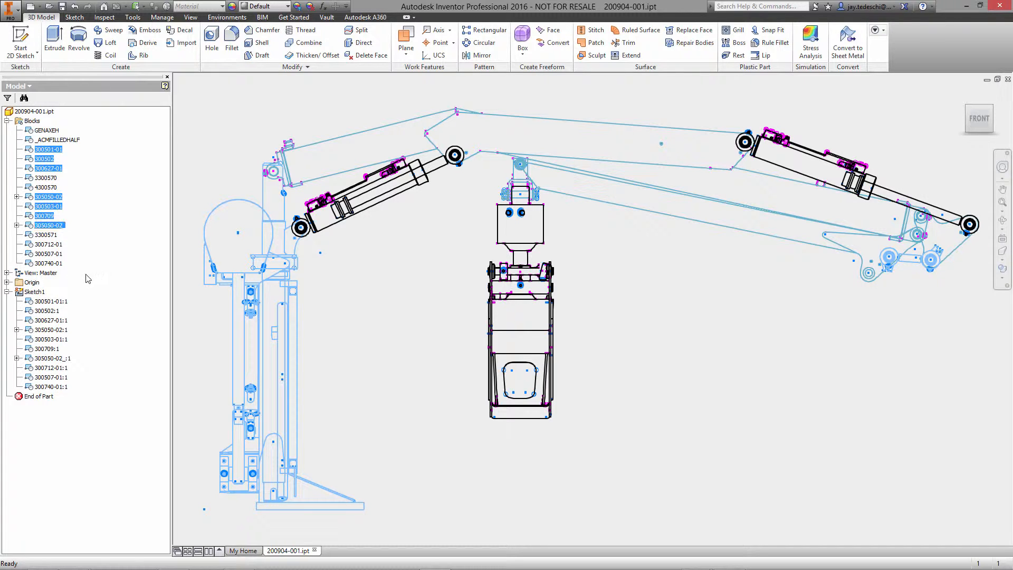
{"action": "left_click", "coordinate": [48, 245], "text": "ctrl"}
{"action": "left_click", "coordinate": [48, 253], "text": "ctrl"}
{"action": "left_click", "coordinate": [56, 263], "text": "ctrl"}
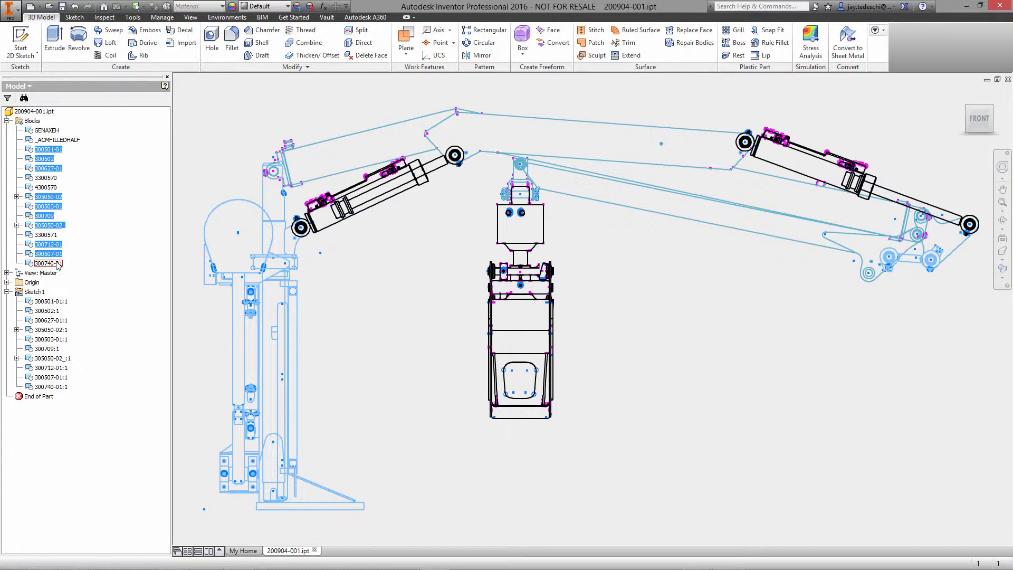
{"action": "left_click", "coordinate": [160, 17]}
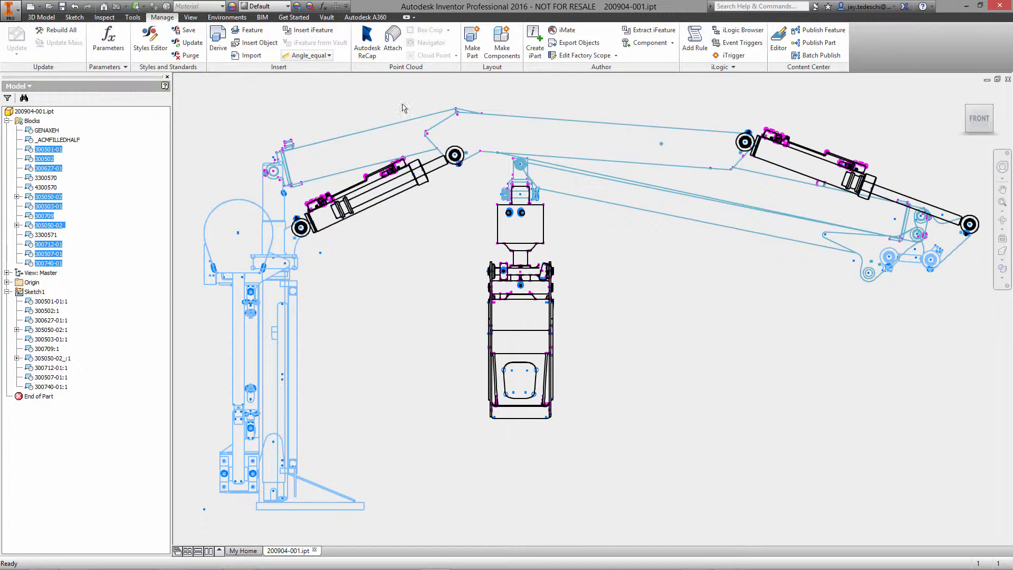
{"action": "left_click", "coordinate": [504, 42]}
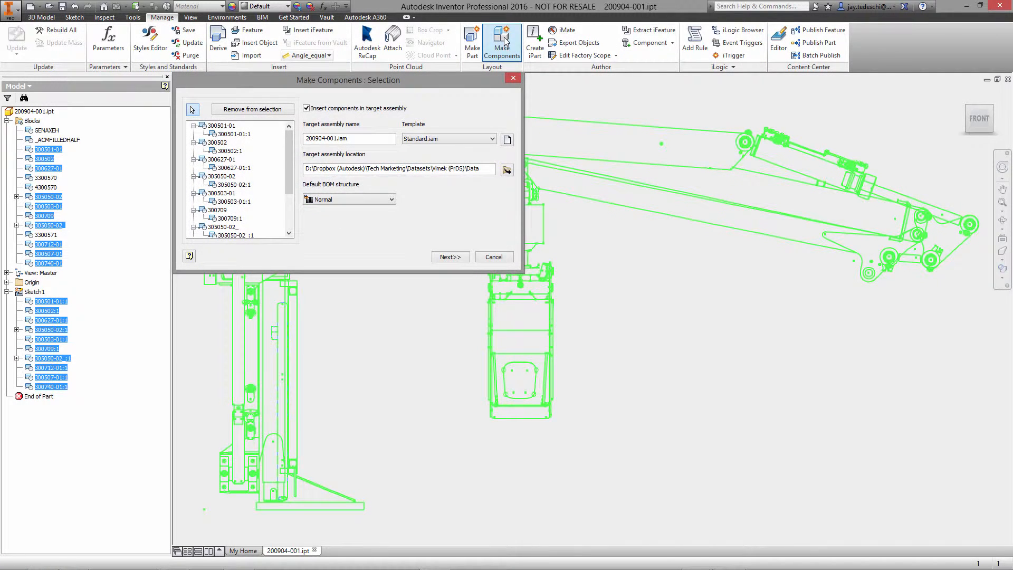
Step: Create the target assembly 200904-001.iam in the Layout folder and generate the components with equivalent assembly constraints, constrained to the layout plane
{"action": "left_click", "coordinate": [507, 170]}
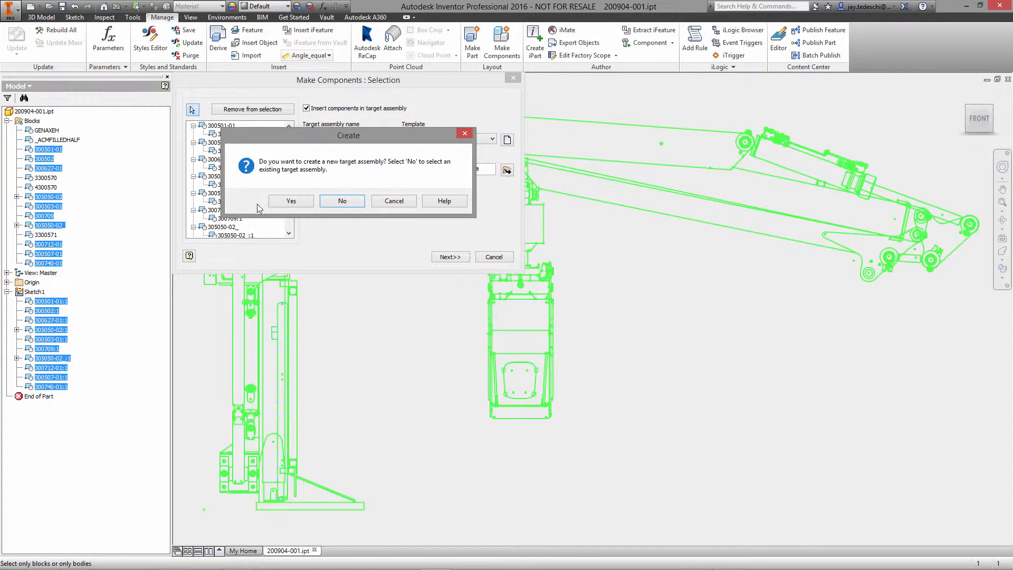
{"action": "left_click", "coordinate": [294, 200]}
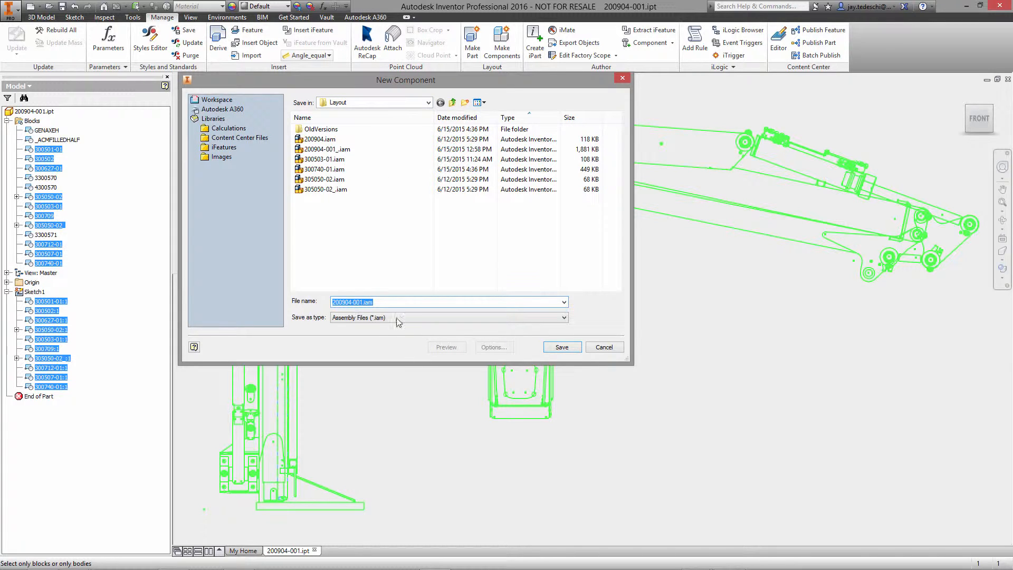
{"action": "left_click", "coordinate": [551, 351]}
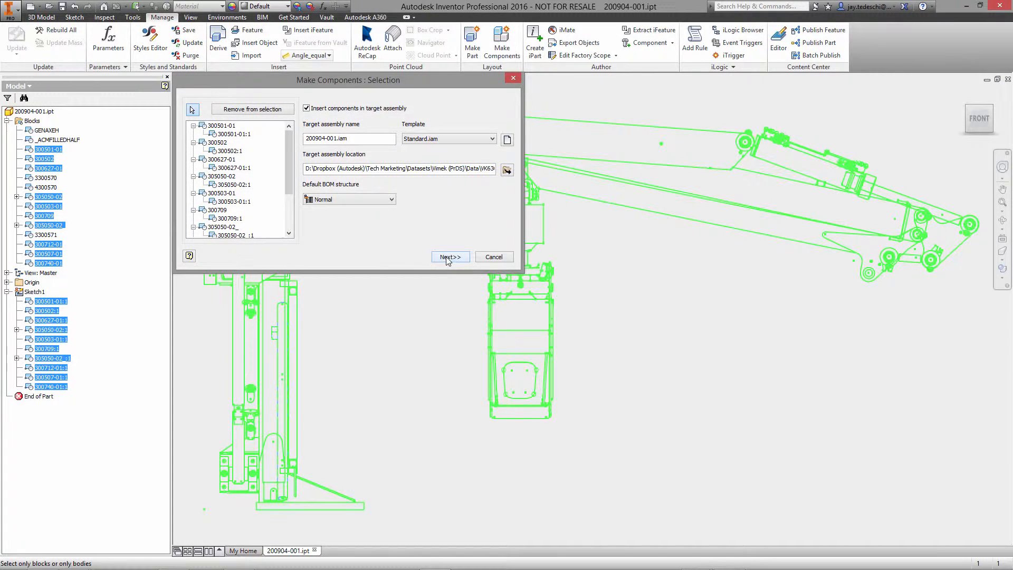
{"action": "left_click", "coordinate": [450, 257]}
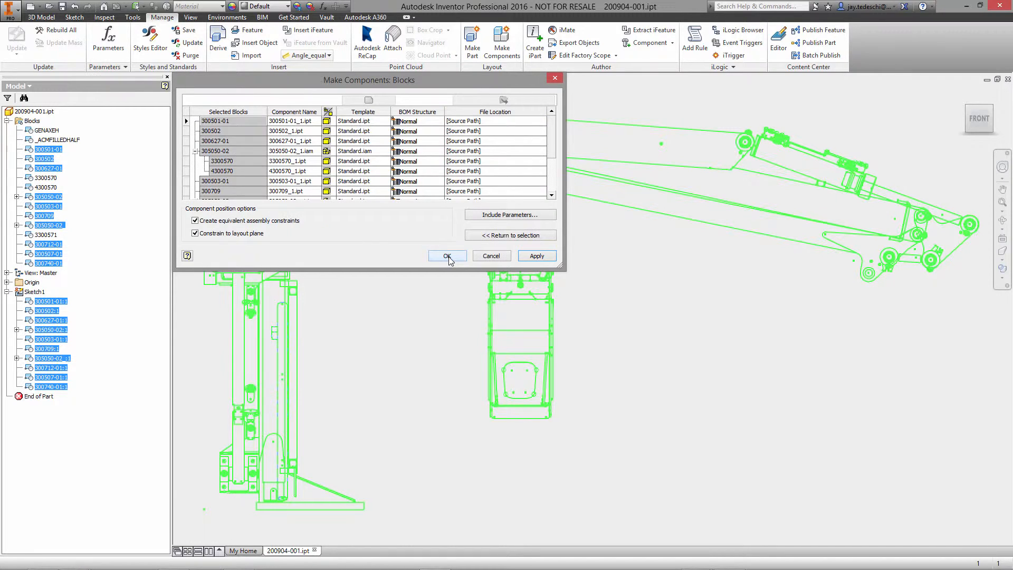
{"action": "left_click", "coordinate": [448, 256]}
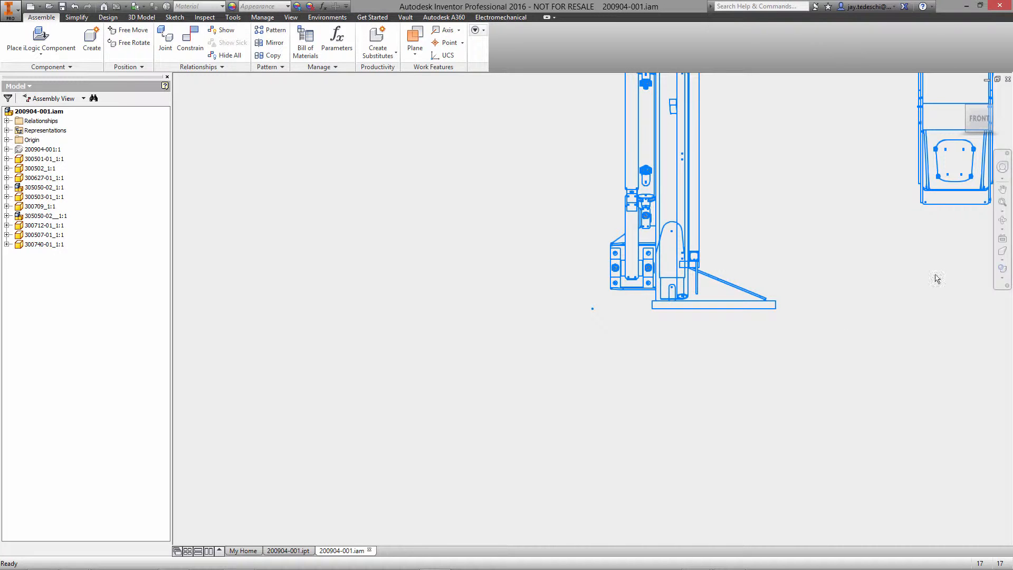
Step: Set the new assembly's view to orthographic projection
{"action": "left_click", "coordinate": [1003, 204]}
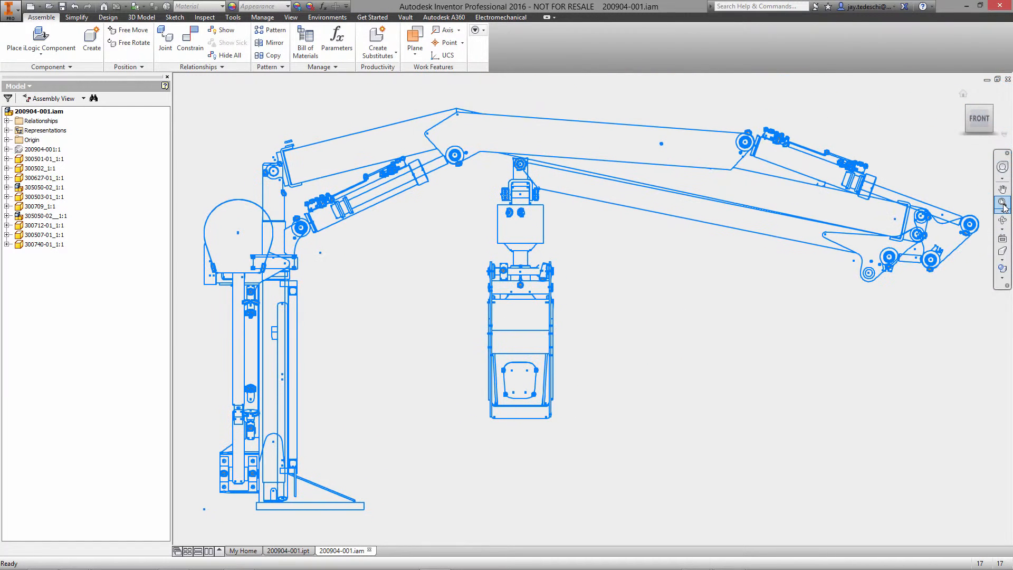
{"action": "right_click", "coordinate": [962, 100]}
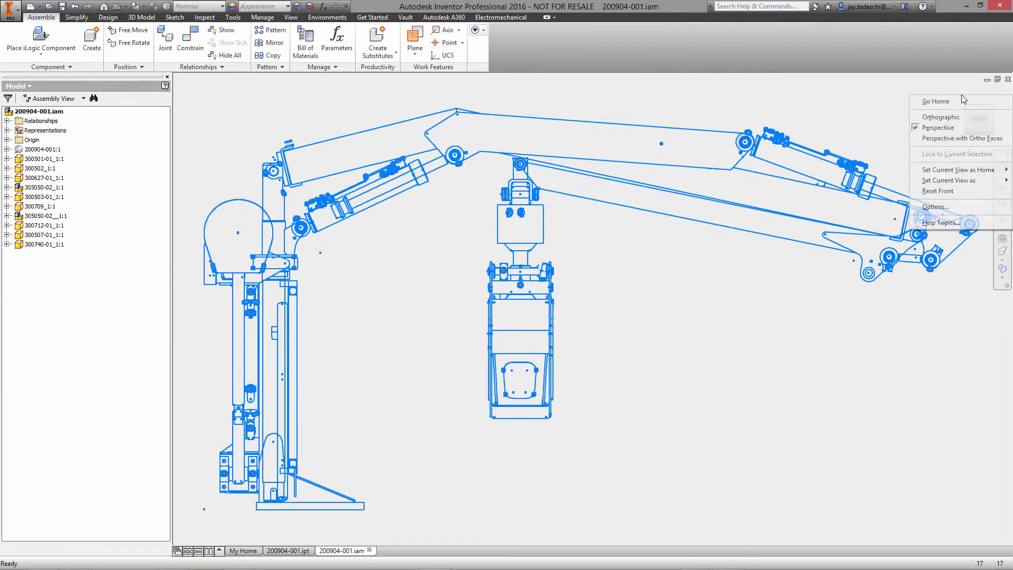
{"action": "left_click", "coordinate": [953, 117]}
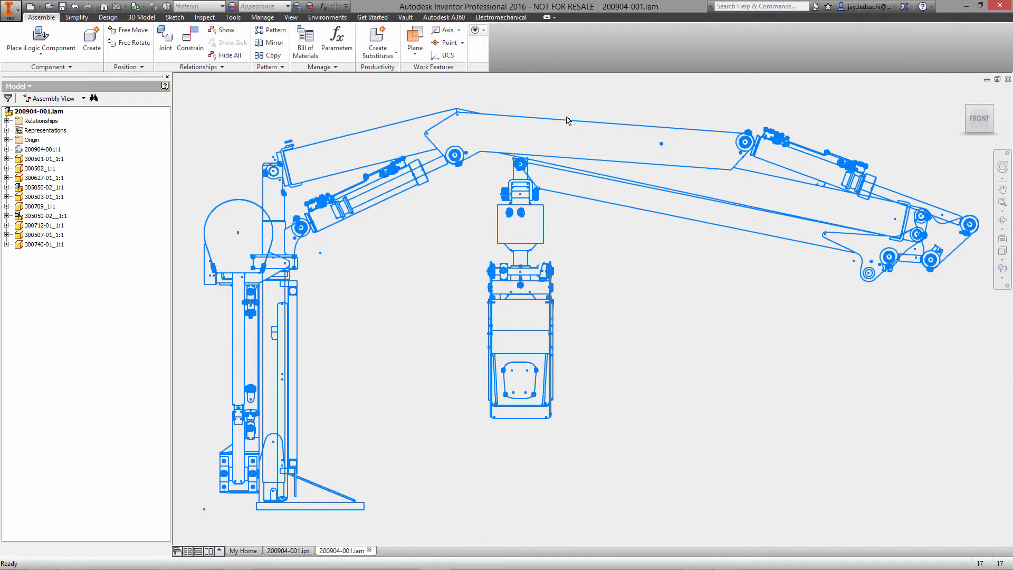
Step: Move the main boom up and away from the pillar so that their pivot holes are separated
{"action": "scroll", "coordinate": [567, 121], "scroll_direction": "up", "scroll_amount": 5}
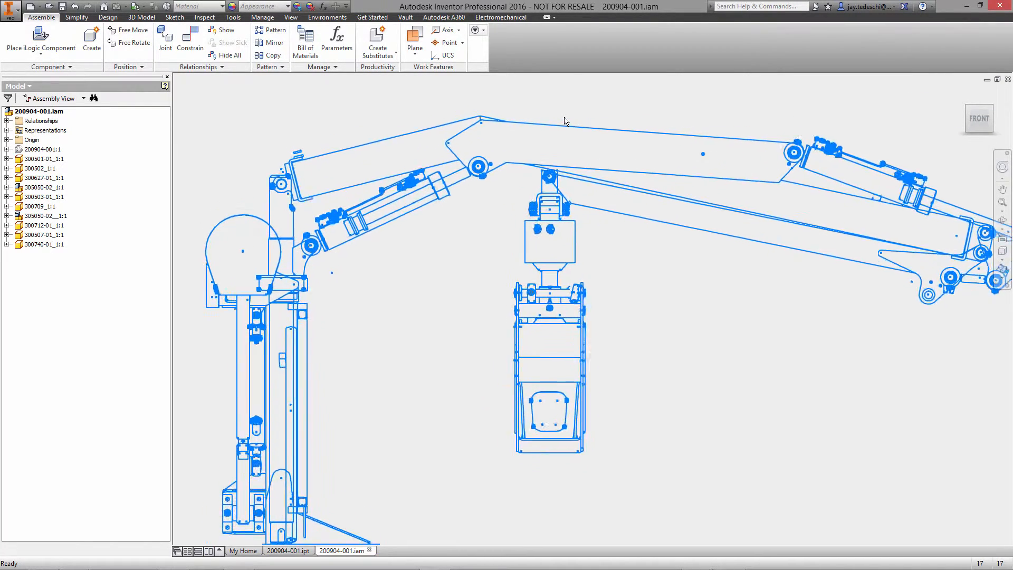
{"action": "scroll", "coordinate": [566, 122], "scroll_direction": "up", "scroll_amount": 4}
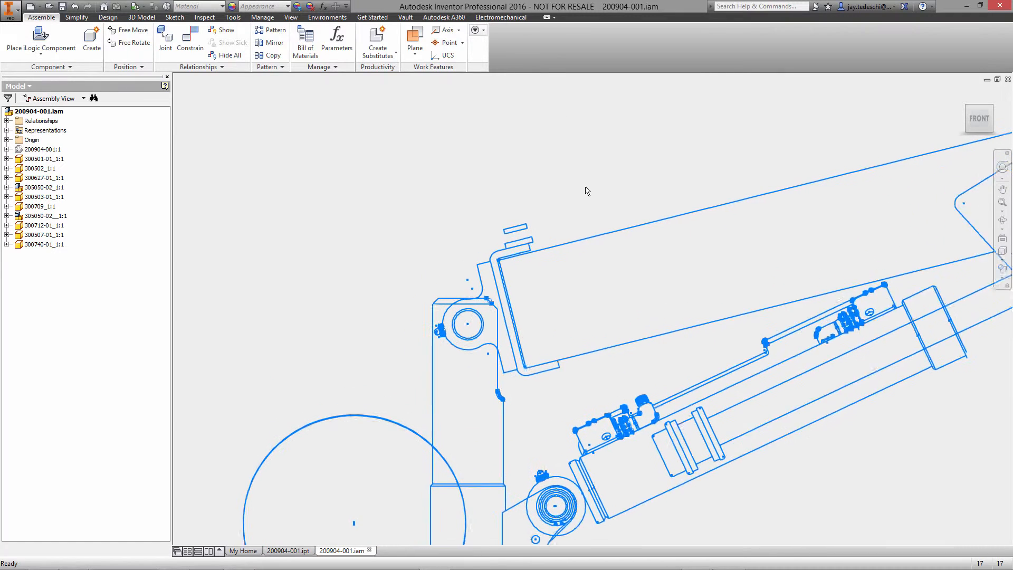
{"action": "left_click_drag", "start_coordinate": [612, 234], "coordinate": [657, 122]}
{"action": "left_click", "coordinate": [468, 146]}
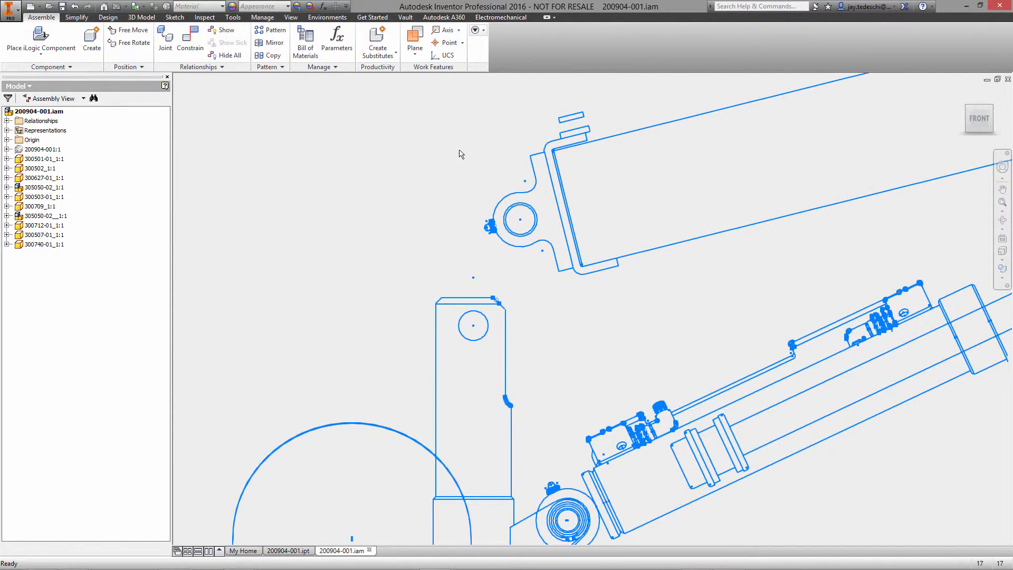
Step: Ground the pillar component 300502_1:1 and the base component 300501-01_1:1
{"action": "left_click", "coordinate": [435, 367]}
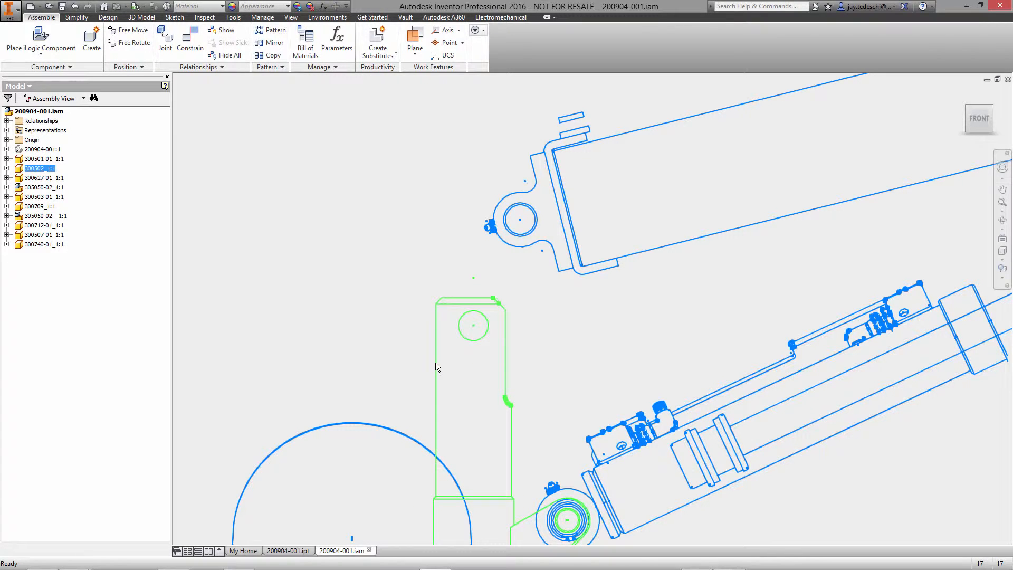
{"action": "right_click", "coordinate": [436, 367]}
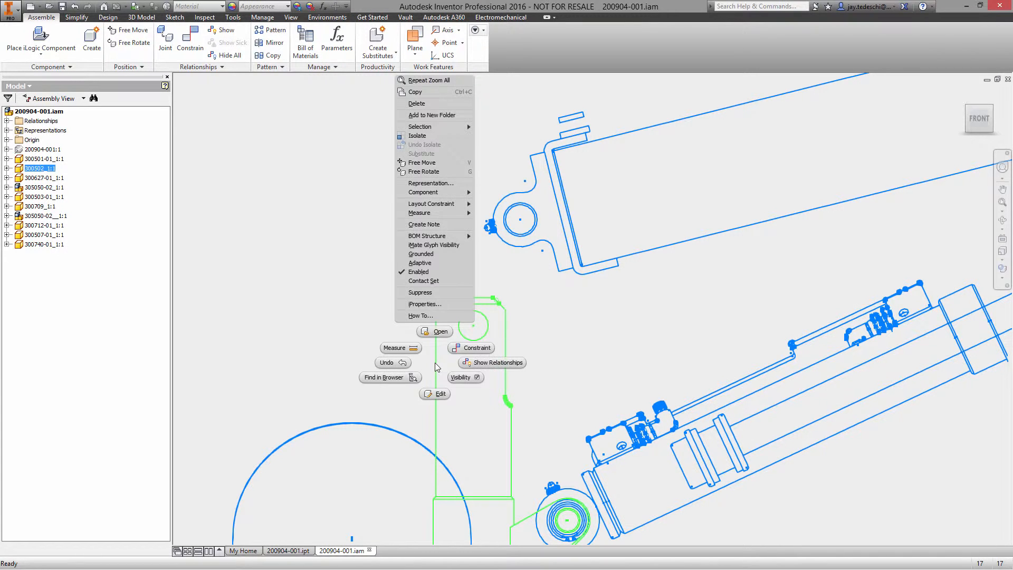
{"action": "left_click", "coordinate": [429, 254]}
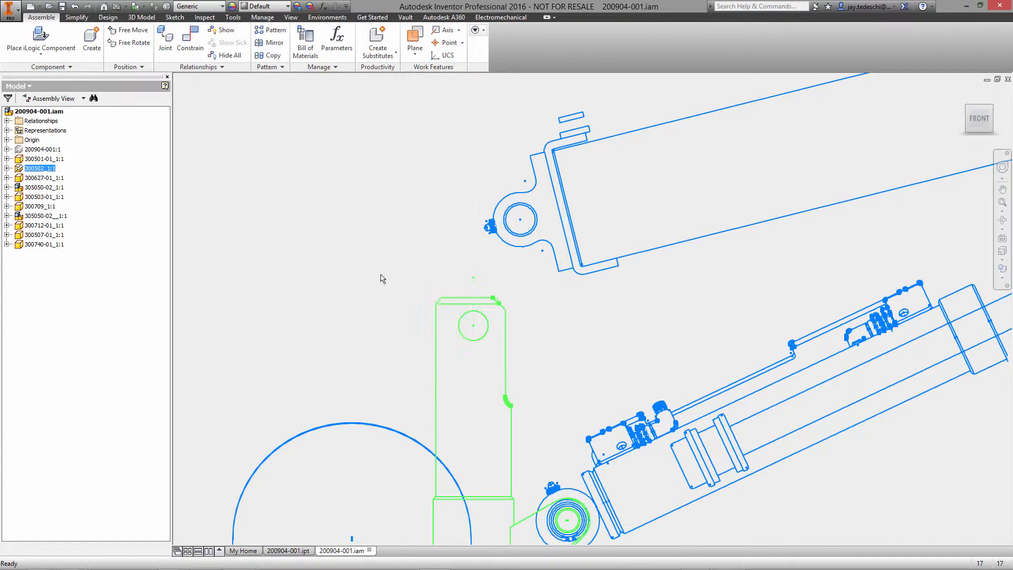
{"action": "left_click", "coordinate": [353, 428]}
{"action": "right_click", "coordinate": [352, 426]}
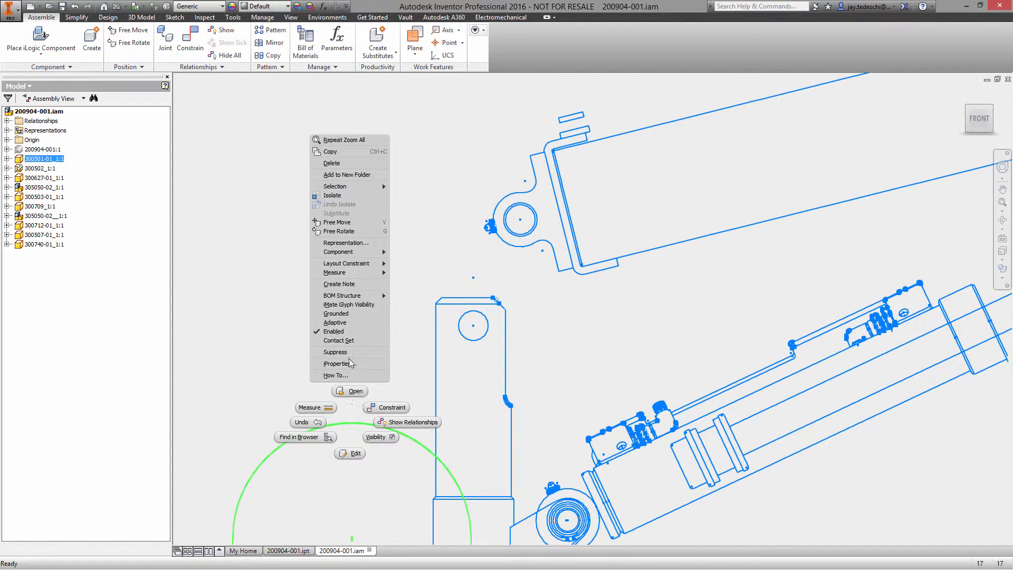
{"action": "left_click", "coordinate": [350, 319]}
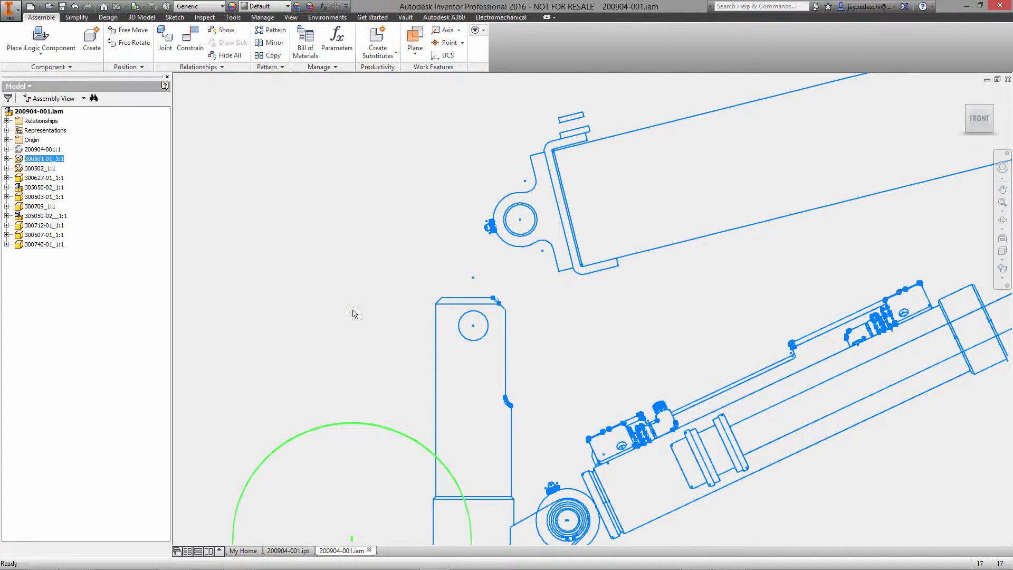
Step: Mate the boom's pivot circle to the pivot hole at the top of the pillar with a 0 mm offset
{"action": "right_click", "coordinate": [319, 210]}
{"action": "left_click", "coordinate": [353, 186]}
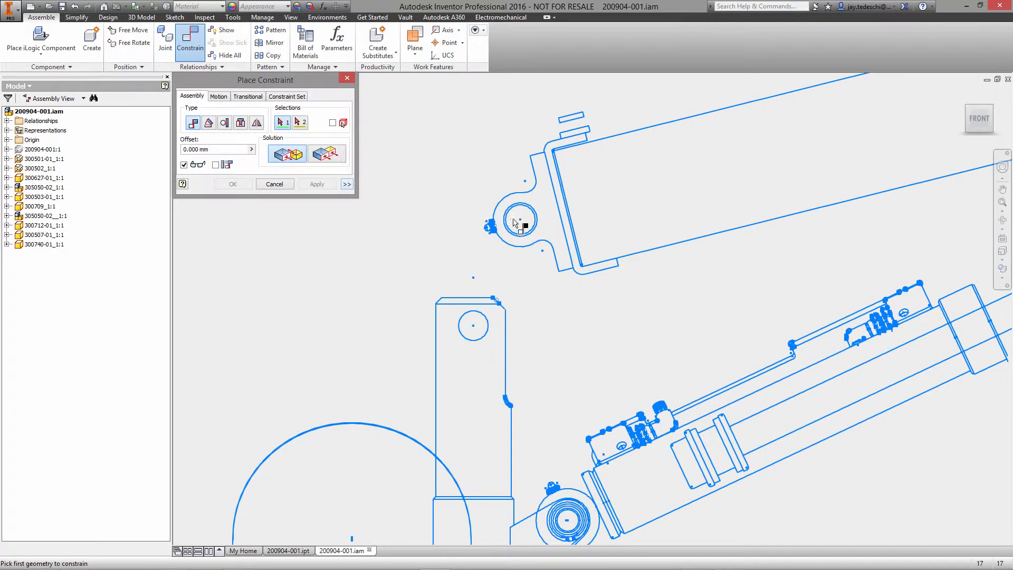
{"action": "left_click", "coordinate": [531, 211]}
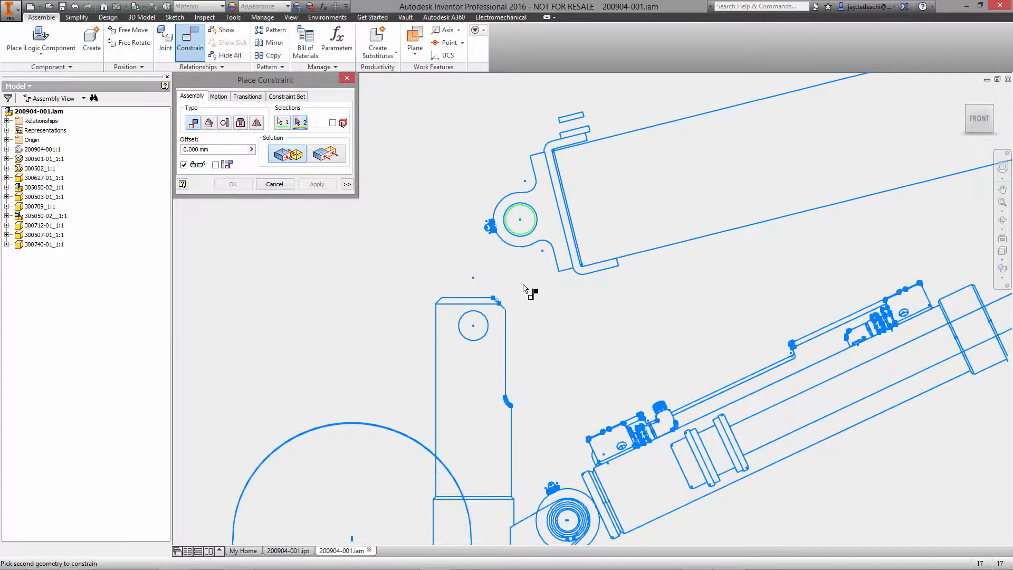
{"action": "left_click", "coordinate": [486, 320]}
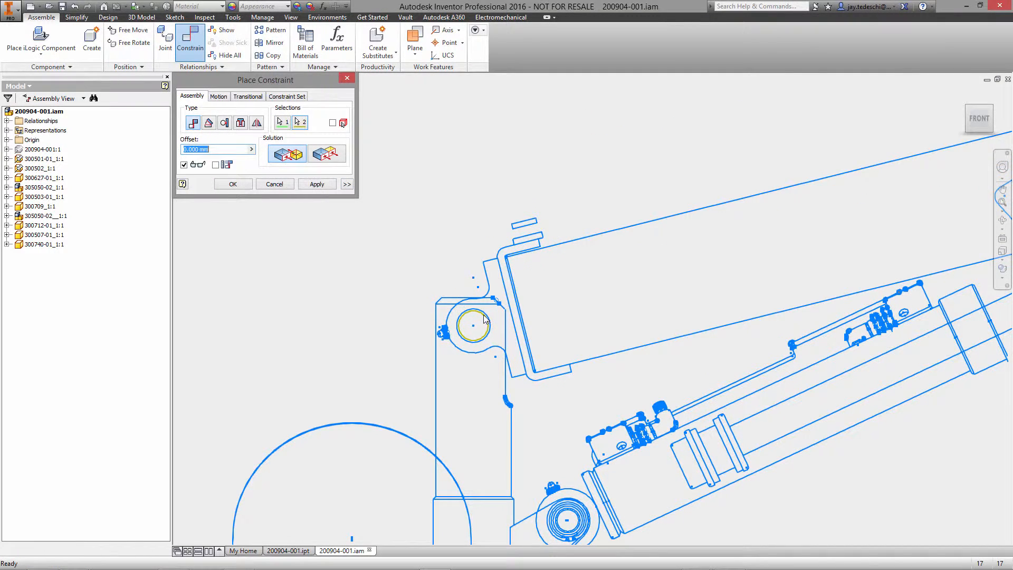
{"action": "left_click", "coordinate": [232, 184]}
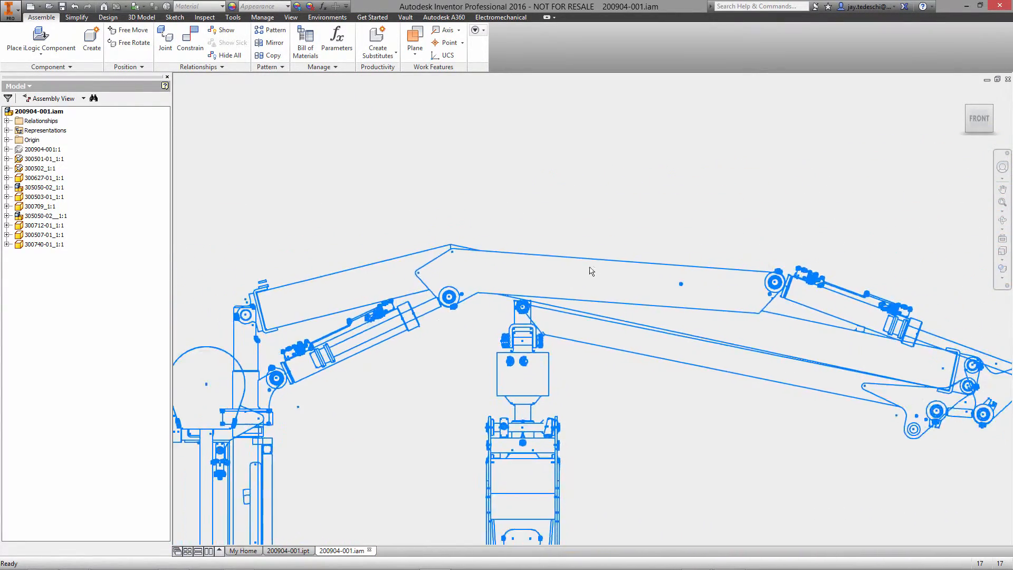
Step: Swing the boom about the pillar pivot to test the mate, and undo the movement
{"action": "left_click_drag", "start_coordinate": [695, 251], "coordinate": [652, 195]}
{"action": "left_click", "coordinate": [485, 152]}
{"action": "right_click", "coordinate": [486, 149]}
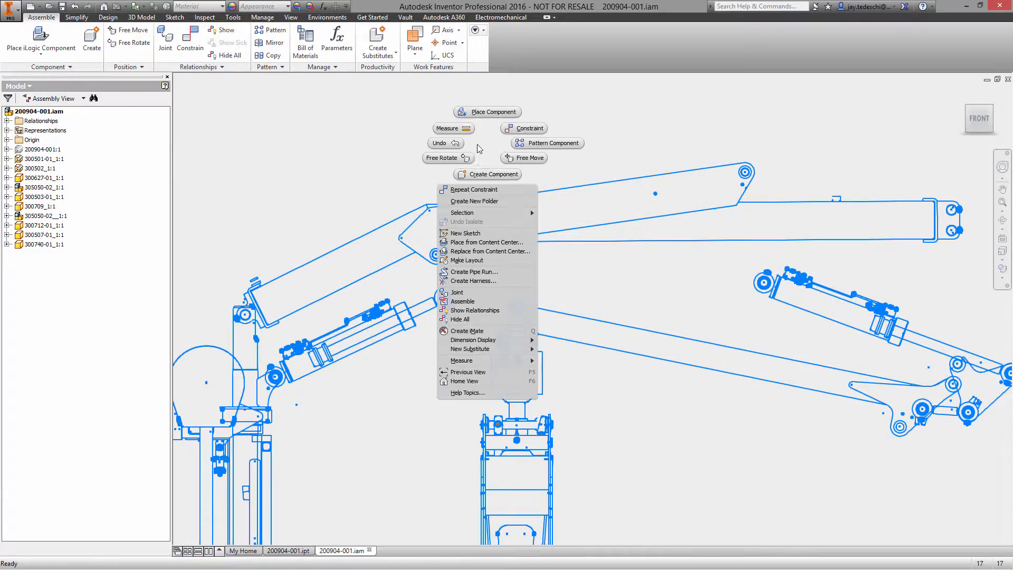
{"action": "left_click", "coordinate": [448, 144]}
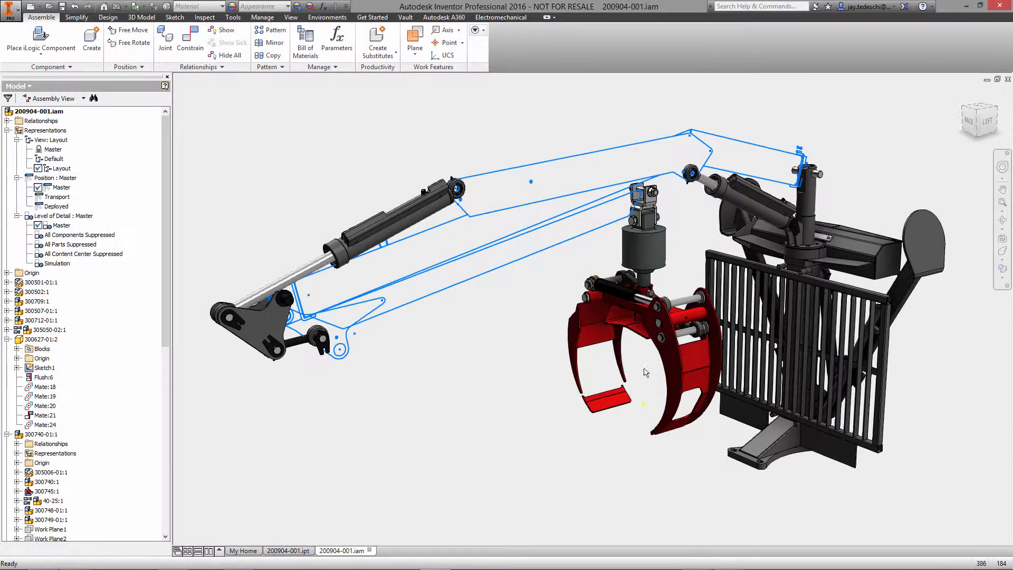
Step: Open the red gripper assembly 300740-01 from the crane assembly, and from it open the claw subassembly 300760
{"action": "left_click", "coordinate": [672, 349]}
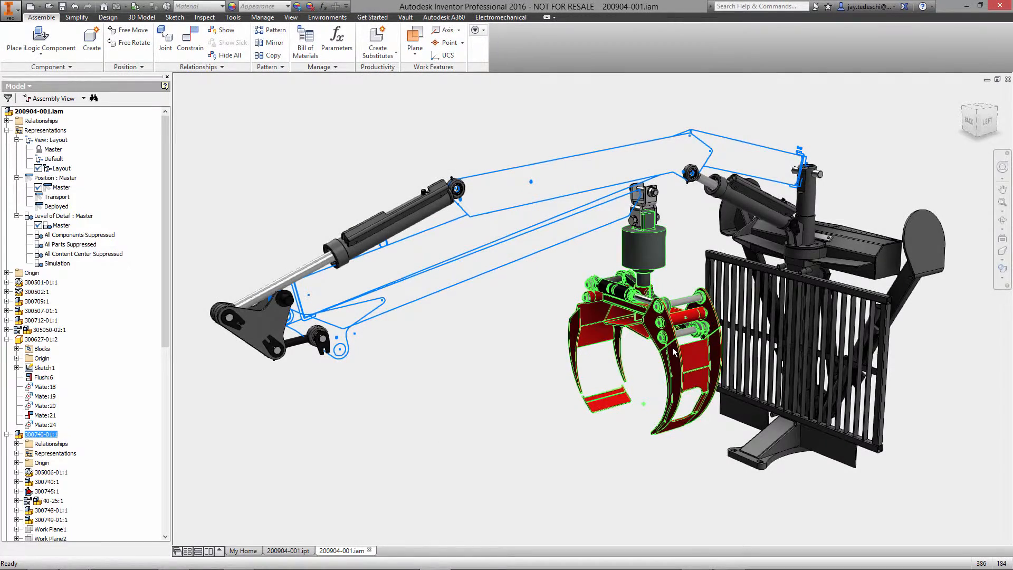
{"action": "right_click", "coordinate": [673, 348]}
{"action": "left_click", "coordinate": [673, 315]}
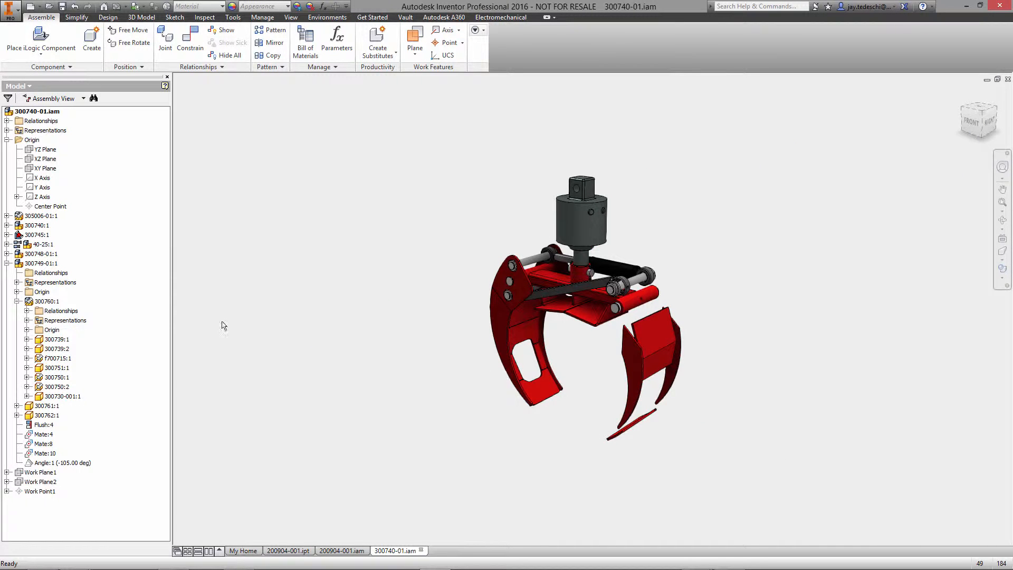
{"action": "left_click", "coordinate": [48, 302]}
{"action": "right_click", "coordinate": [48, 301]}
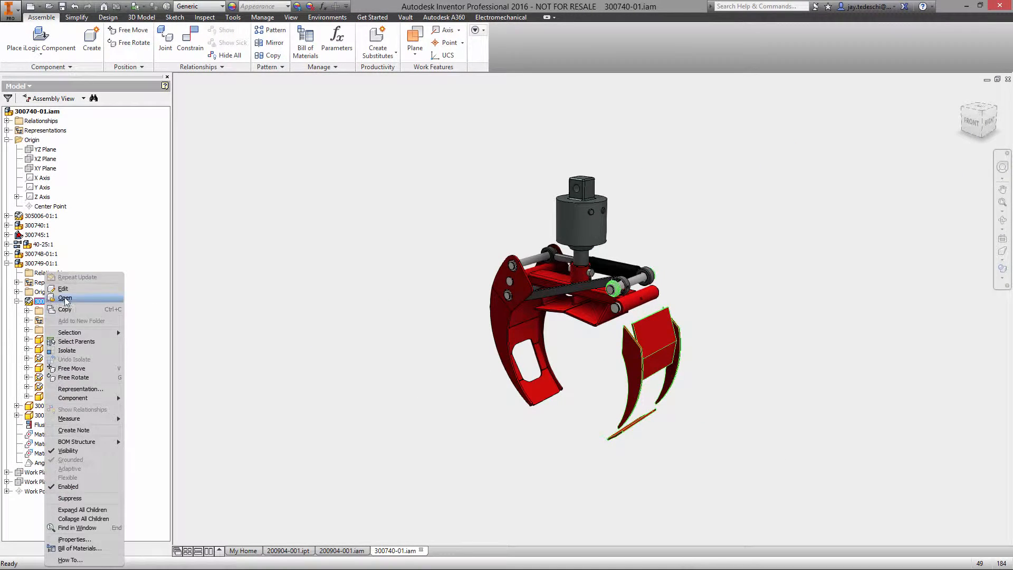
{"action": "left_click", "coordinate": [85, 302]}
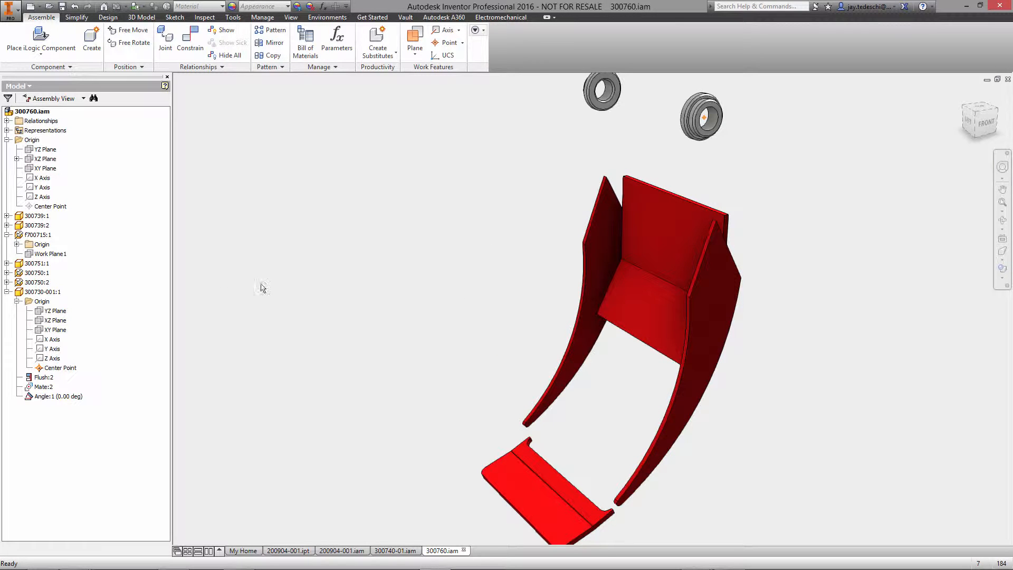
Step: Start editing the part 300730-001:1 in place within the claw subassembly
{"action": "left_click", "coordinate": [53, 292]}
{"action": "right_click", "coordinate": [53, 292]}
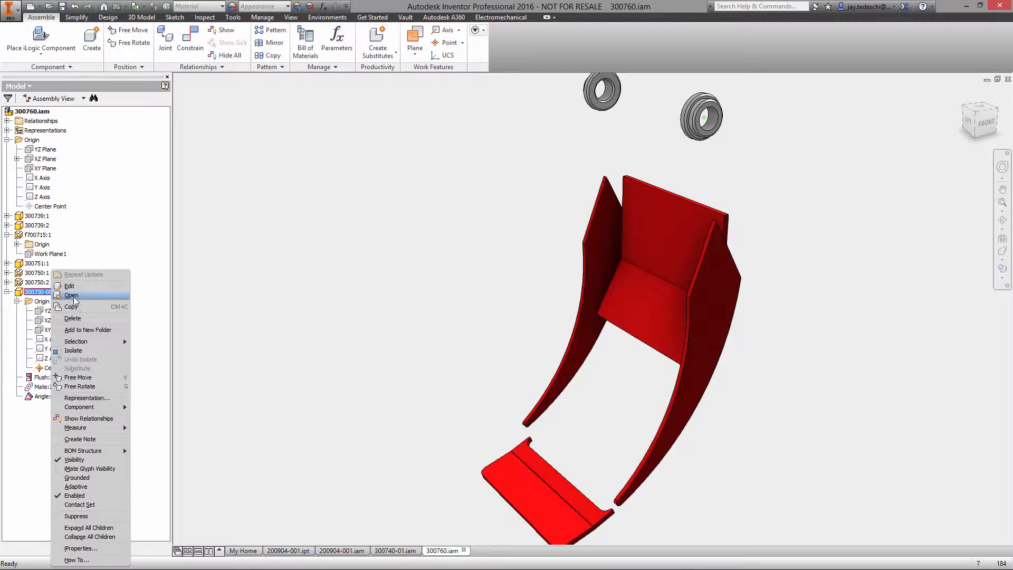
{"action": "left_click", "coordinate": [70, 286]}
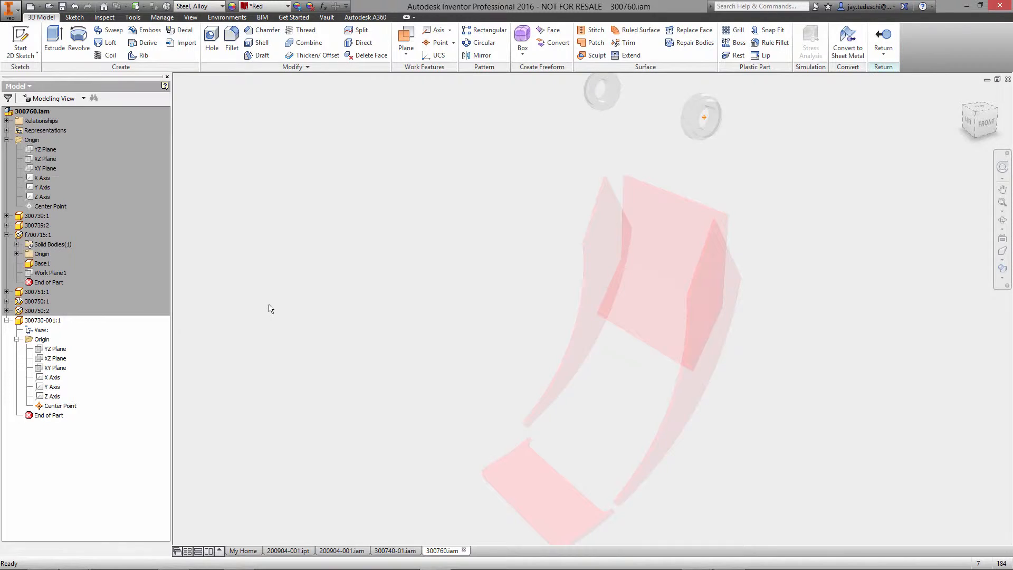
Step: Import 300730-001.dwg from the Gripper folder as an associative underlay on the part's XY plane, with its origin at the center point
{"action": "left_click", "coordinate": [162, 17]}
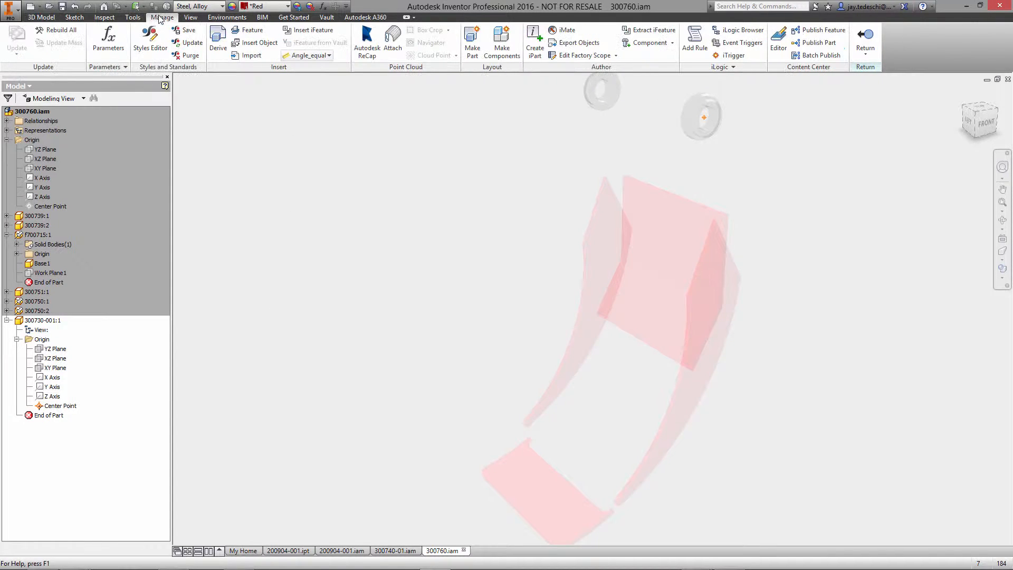
{"action": "left_click", "coordinate": [247, 55]}
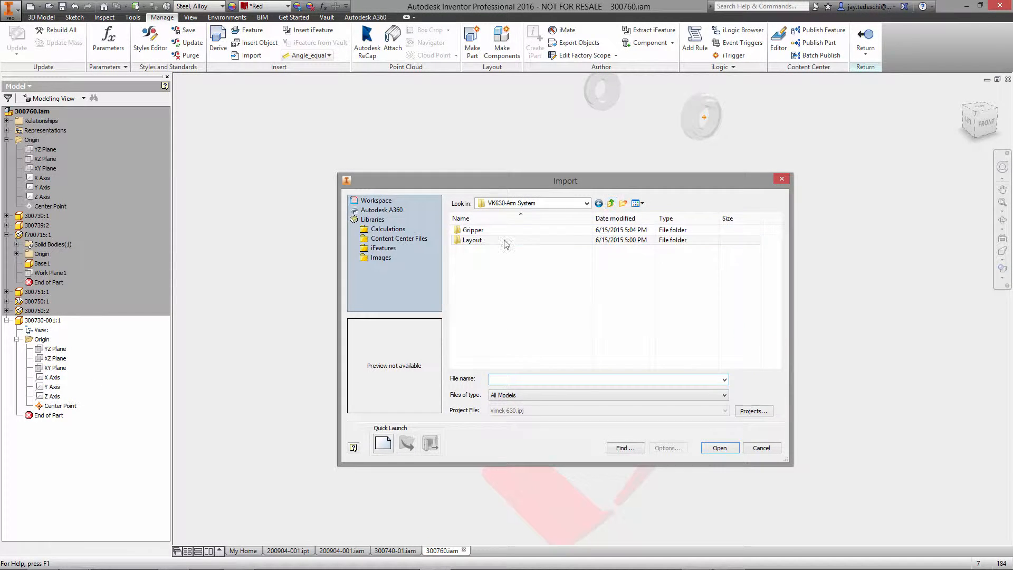
{"action": "double_click", "coordinate": [494, 230]}
{"action": "left_click", "coordinate": [493, 231]}
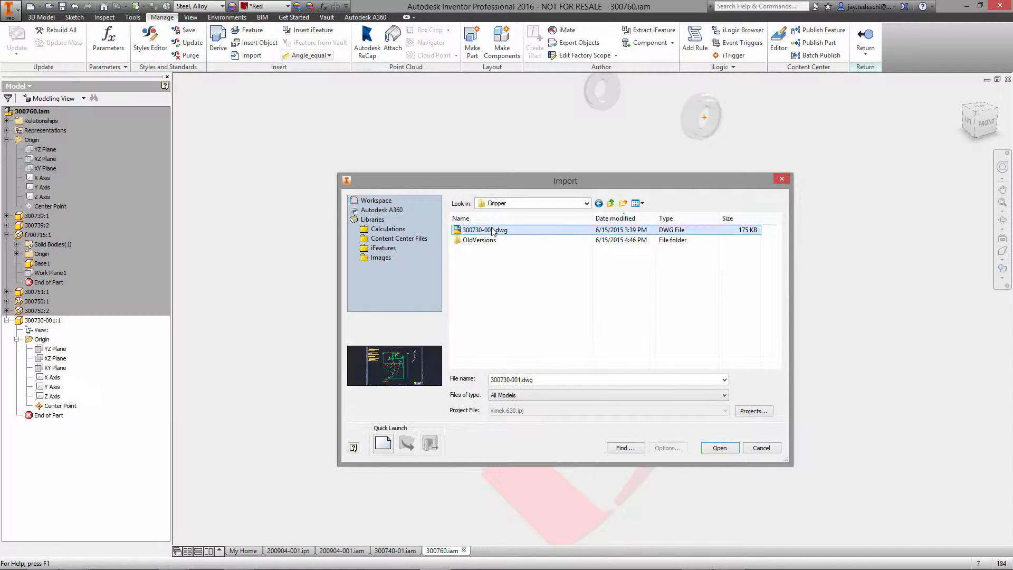
{"action": "left_click", "coordinate": [719, 448]}
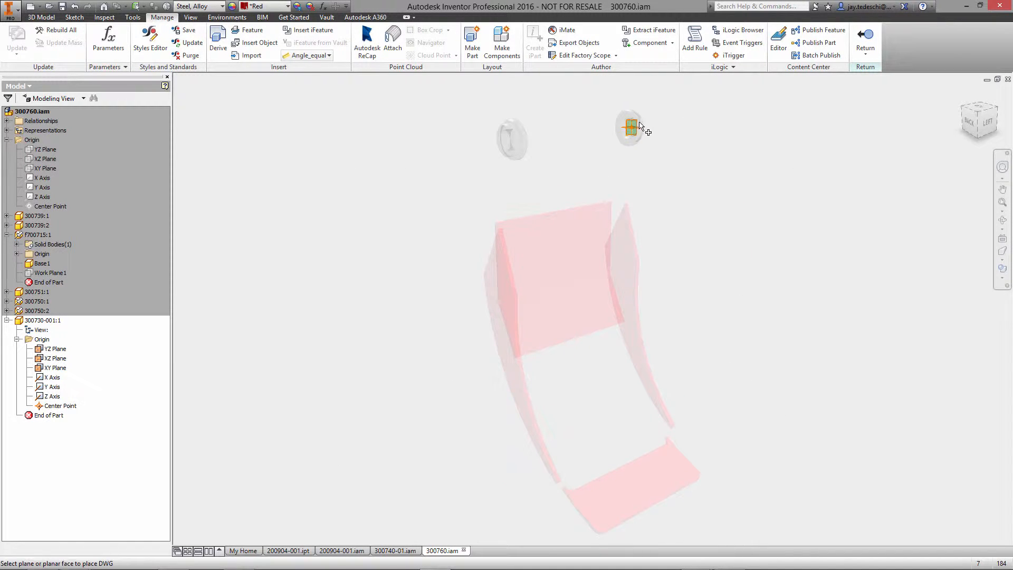
{"action": "left_click", "coordinate": [638, 126]}
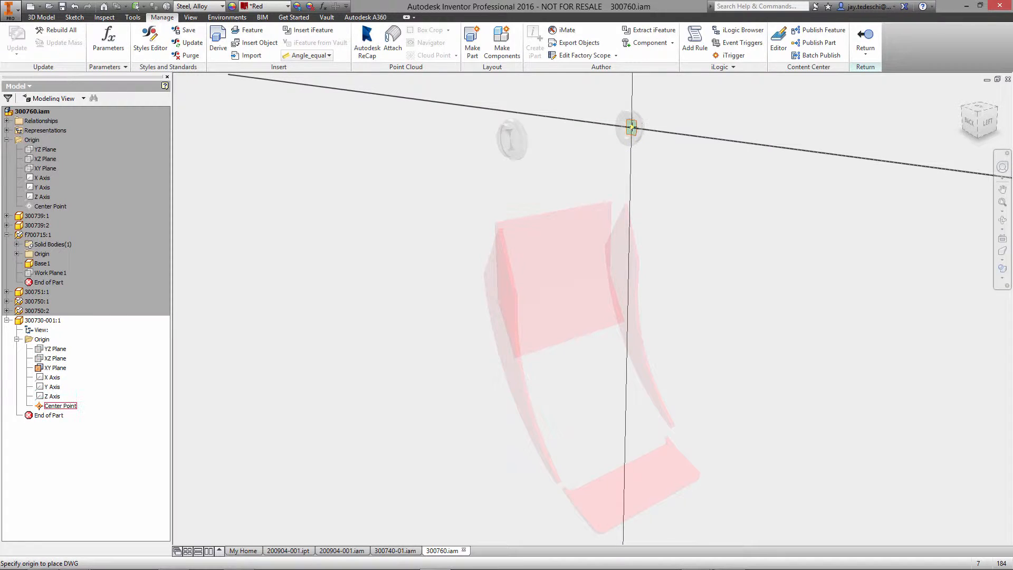
{"action": "left_click", "coordinate": [631, 127]}
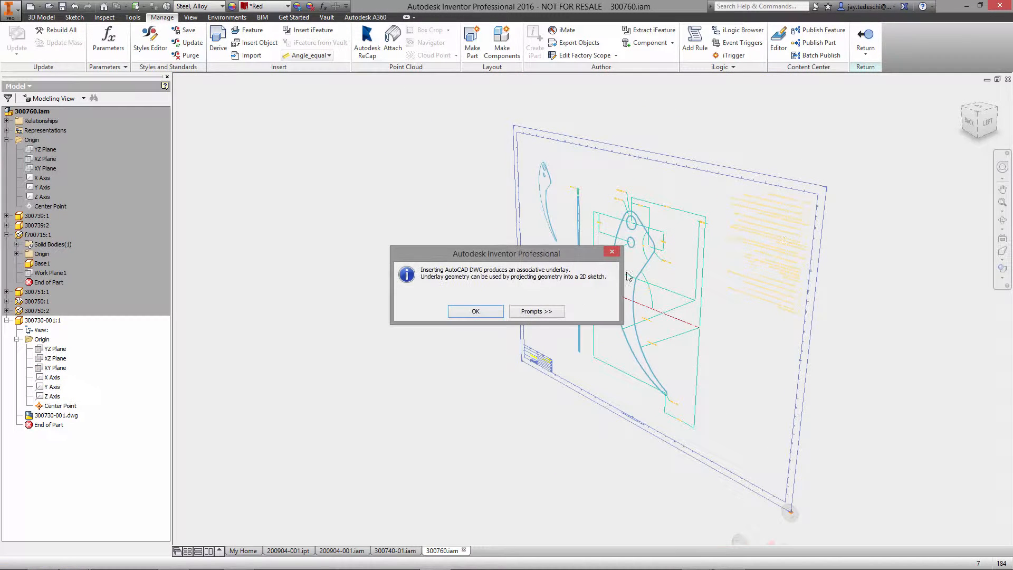
{"action": "left_click", "coordinate": [476, 312]}
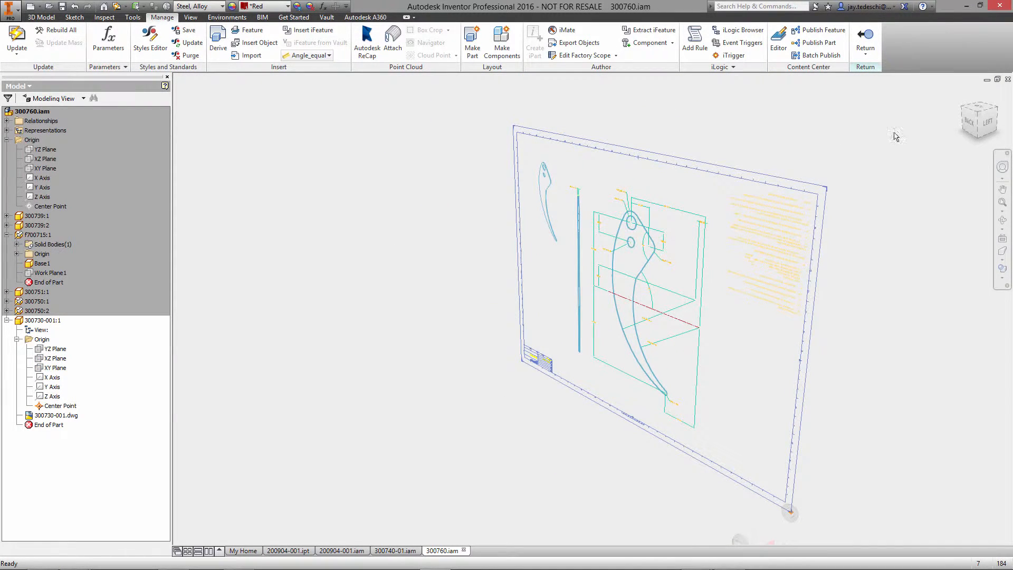
Step: Hide the layers 0, AM_BOR, AM_ISO and AM_TXT of the 300730-001.dwg underlay
{"action": "left_click", "coordinate": [988, 125]}
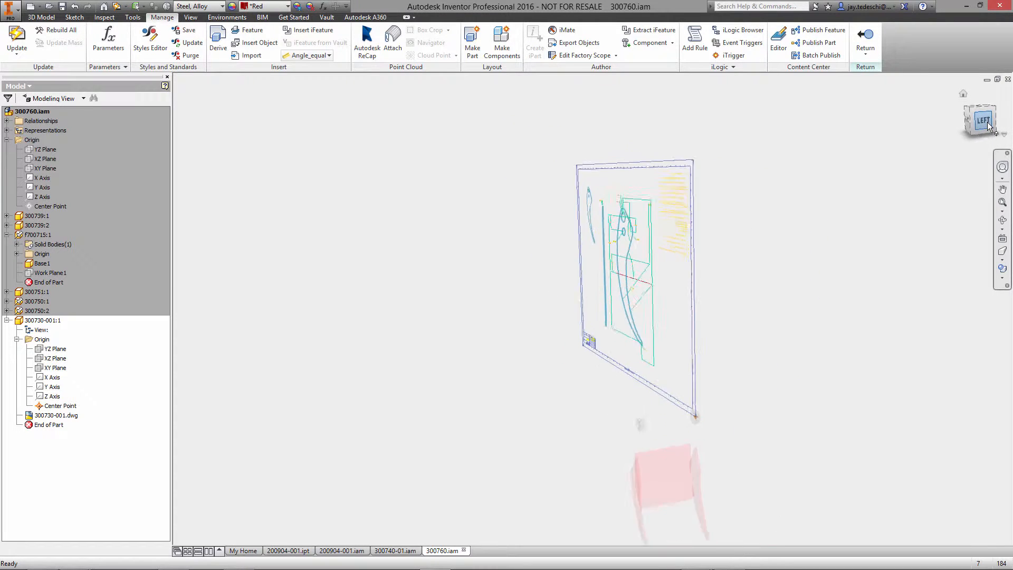
{"action": "left_click", "coordinate": [1002, 204]}
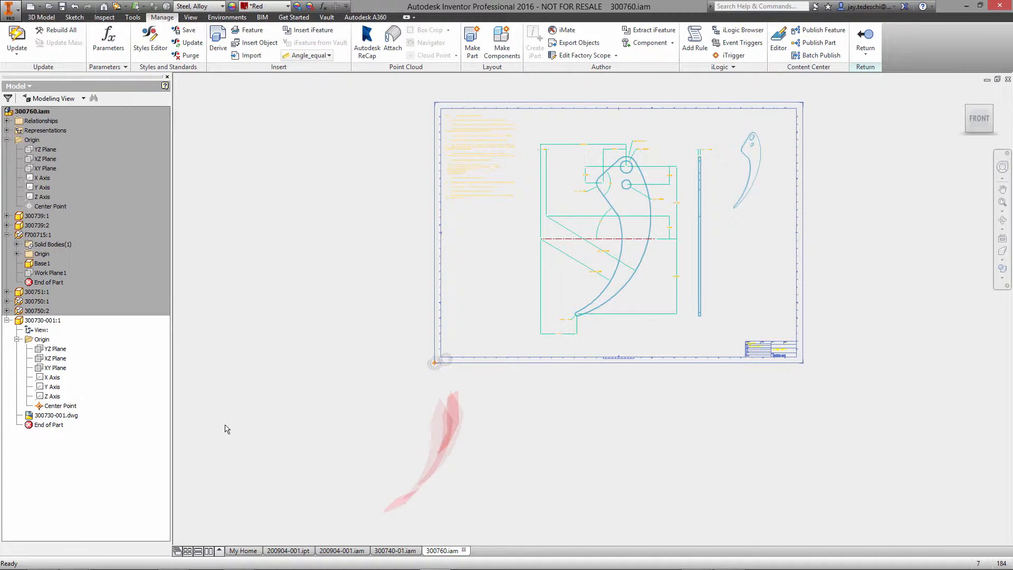
{"action": "right_click", "coordinate": [67, 416]}
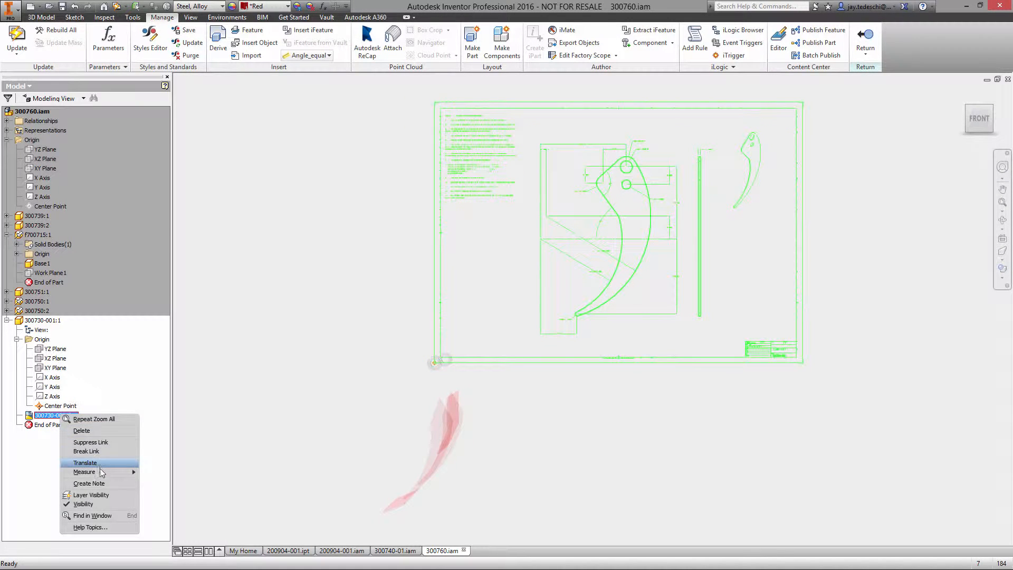
{"action": "left_click", "coordinate": [99, 494]}
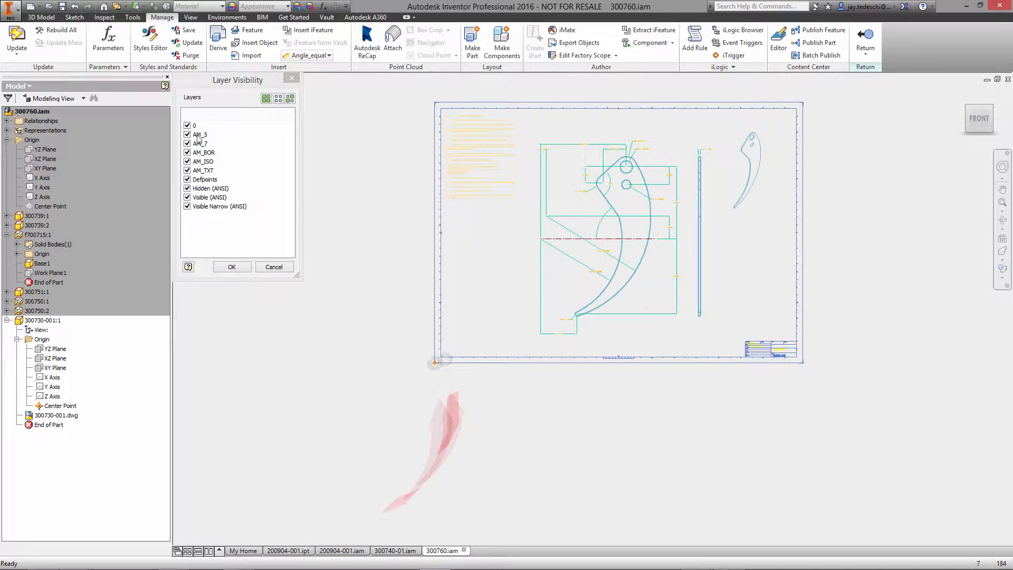
{"action": "left_click", "coordinate": [188, 126]}
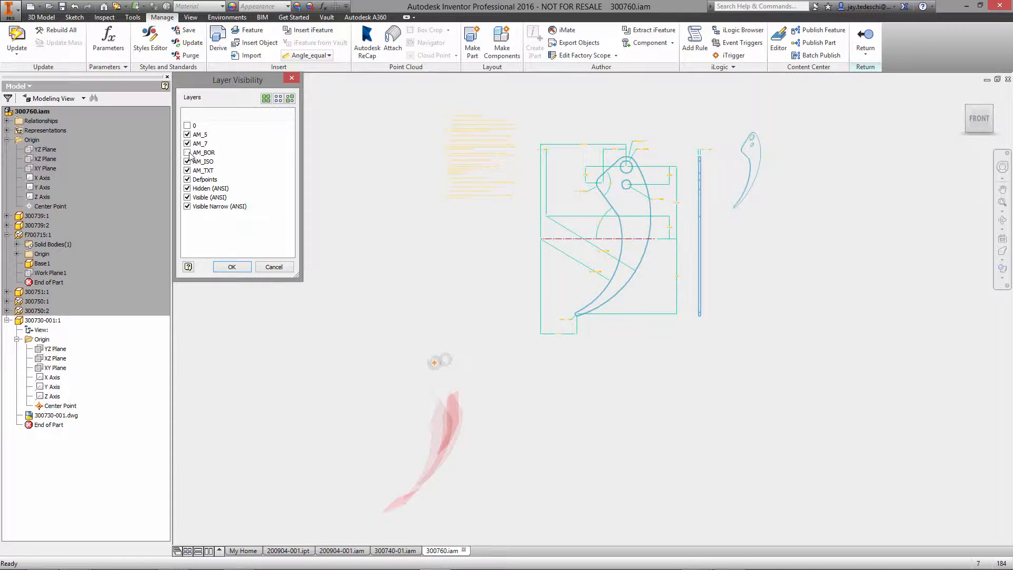
{"action": "left_click", "coordinate": [187, 161]}
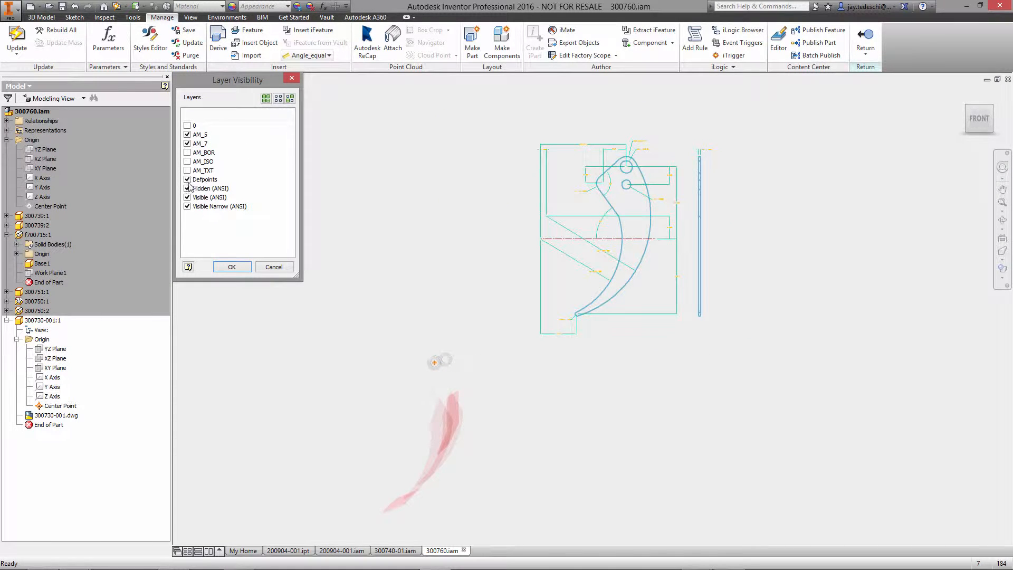
{"action": "left_click", "coordinate": [232, 267]}
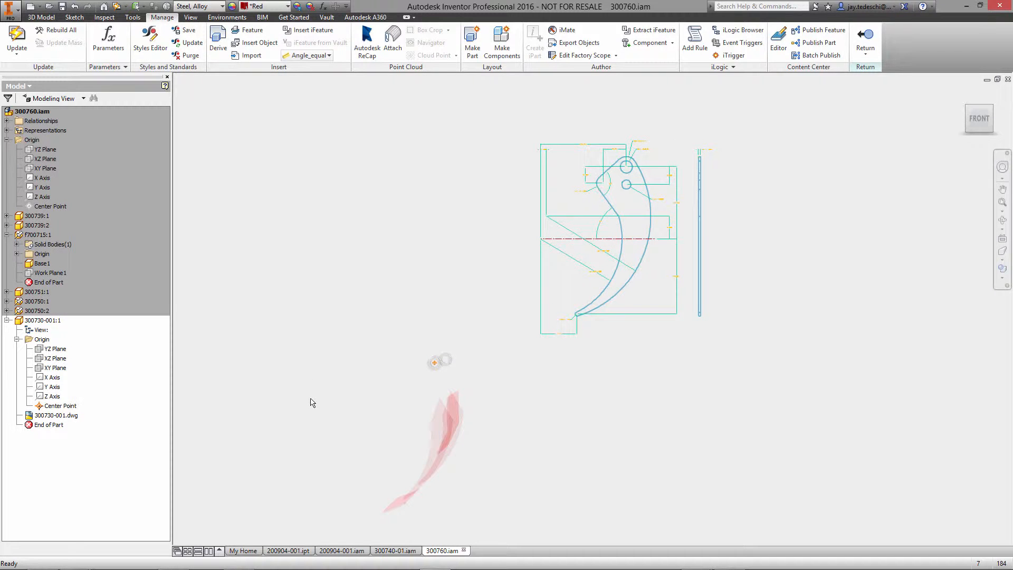
Step: Translate the DWG underlay so the center of the claw's upper hole snaps to the part's center point
{"action": "right_click", "coordinate": [67, 415]}
{"action": "left_click", "coordinate": [93, 463]}
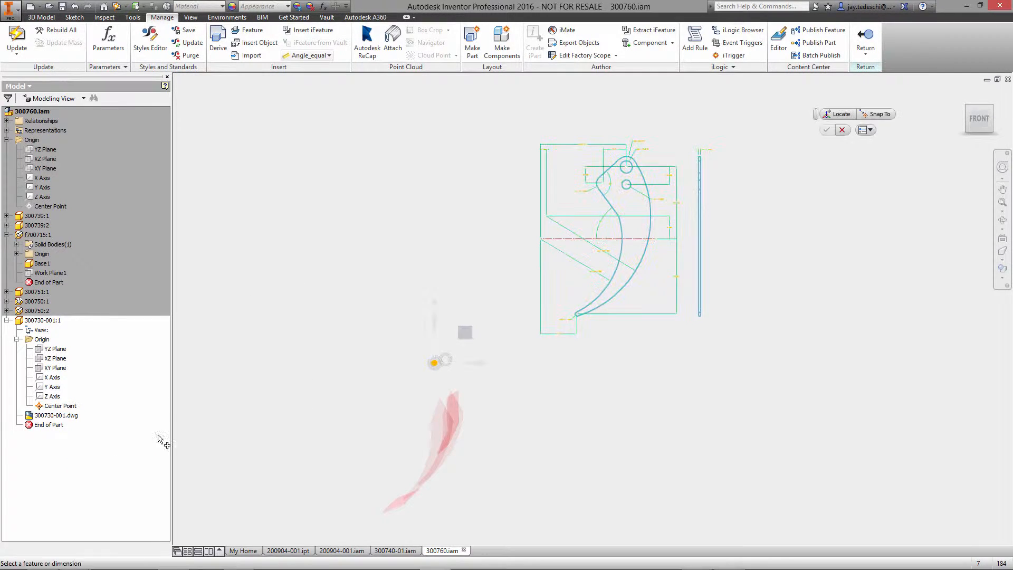
{"action": "left_click", "coordinate": [838, 114]}
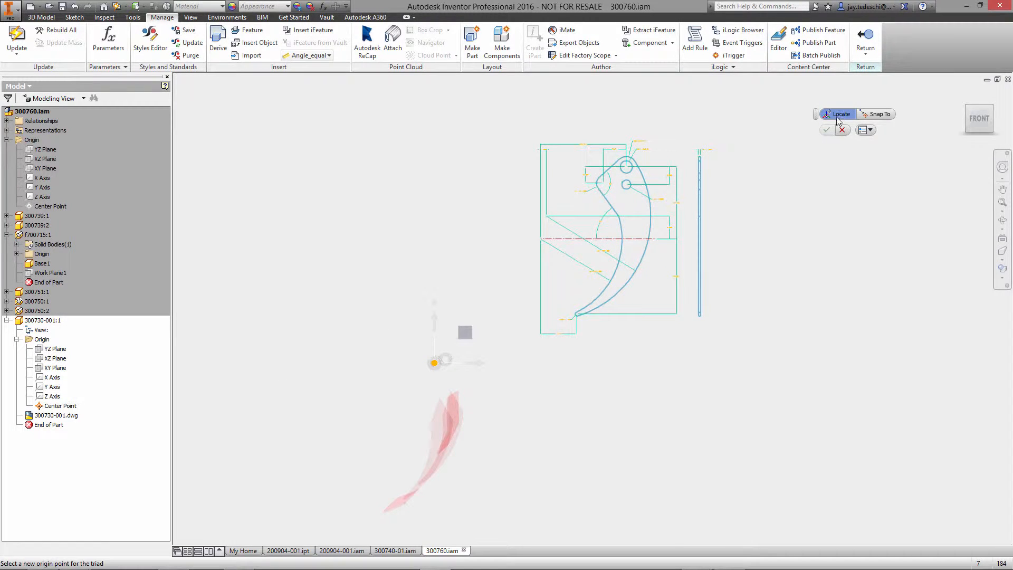
{"action": "left_click", "coordinate": [627, 166]}
{"action": "left_click", "coordinate": [877, 115]}
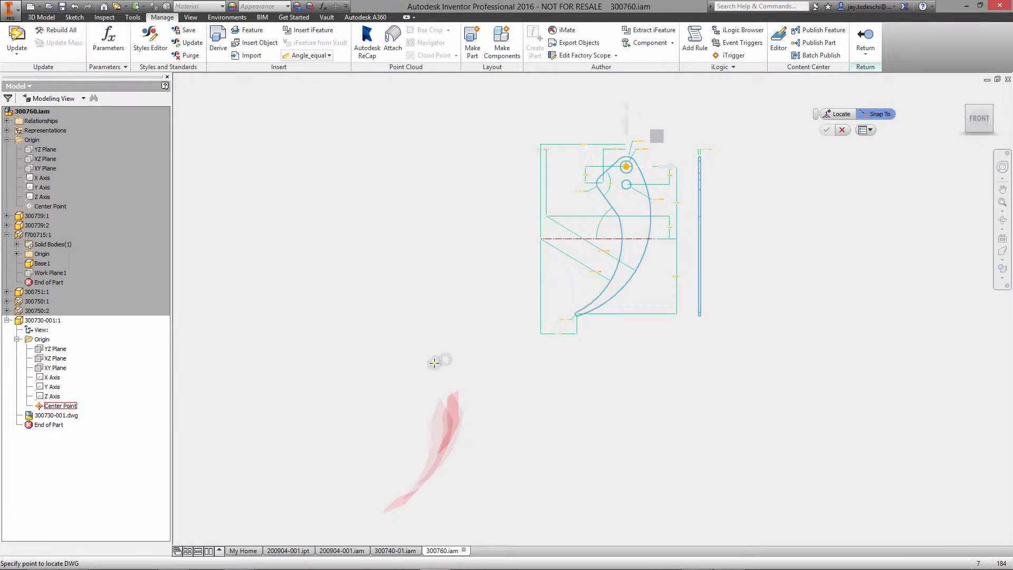
{"action": "left_click", "coordinate": [434, 362]}
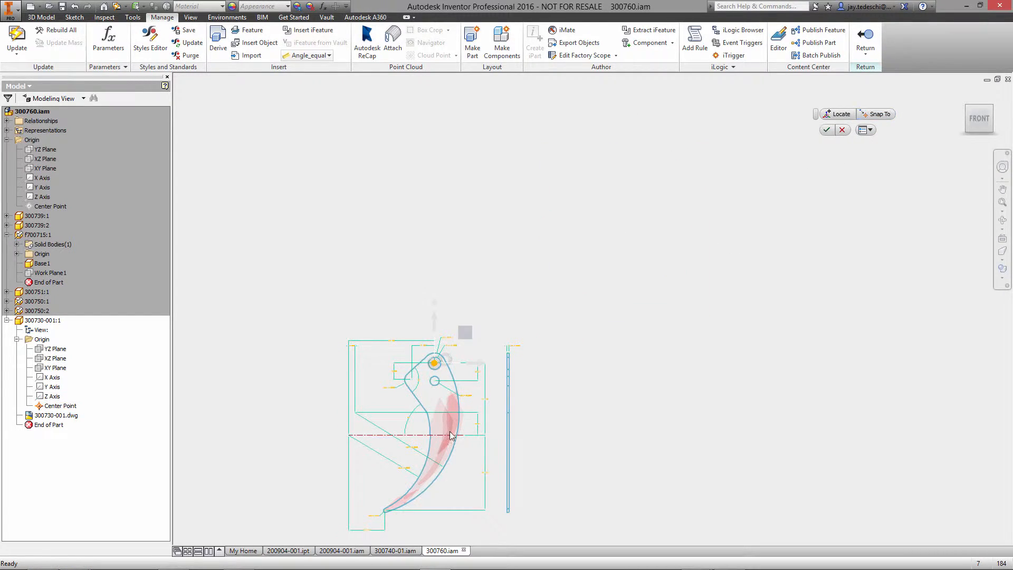
{"action": "left_click", "coordinate": [827, 130]}
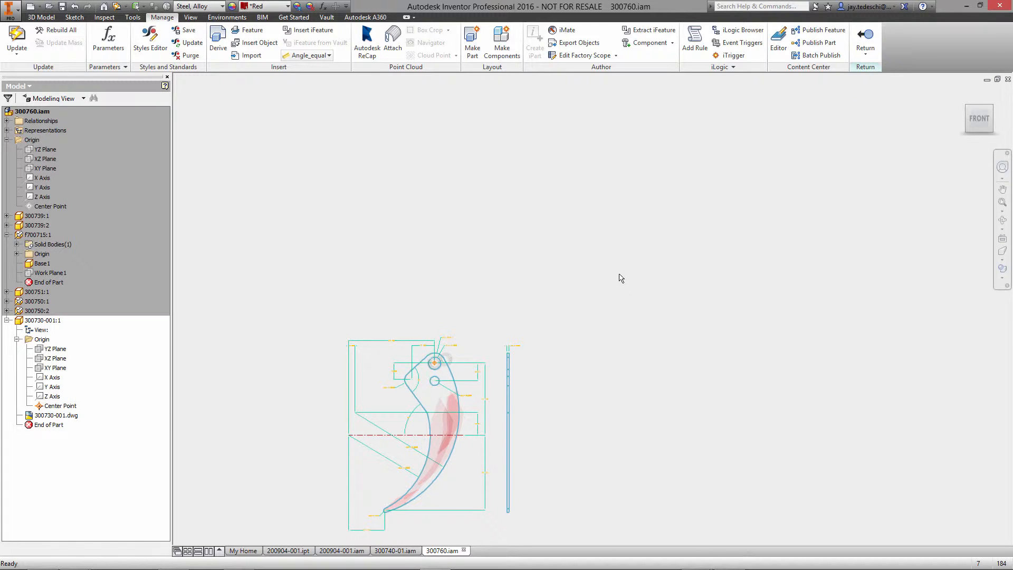
Step: Project the claw outline, both holes and the side view from the DWG as loops into a new sketch on the part's XY plane
{"action": "left_click", "coordinate": [1002, 202]}
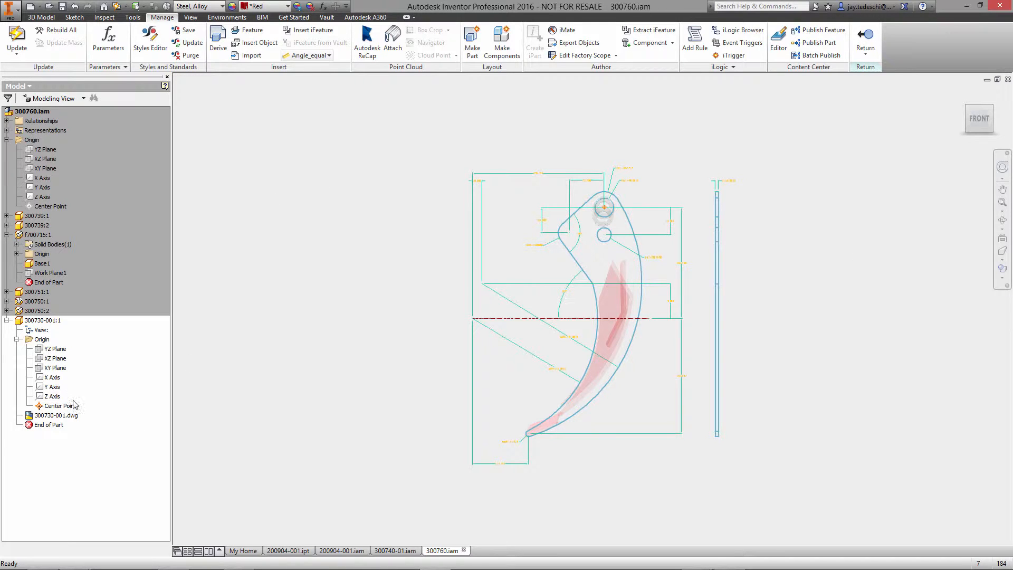
{"action": "left_click", "coordinate": [62, 367]}
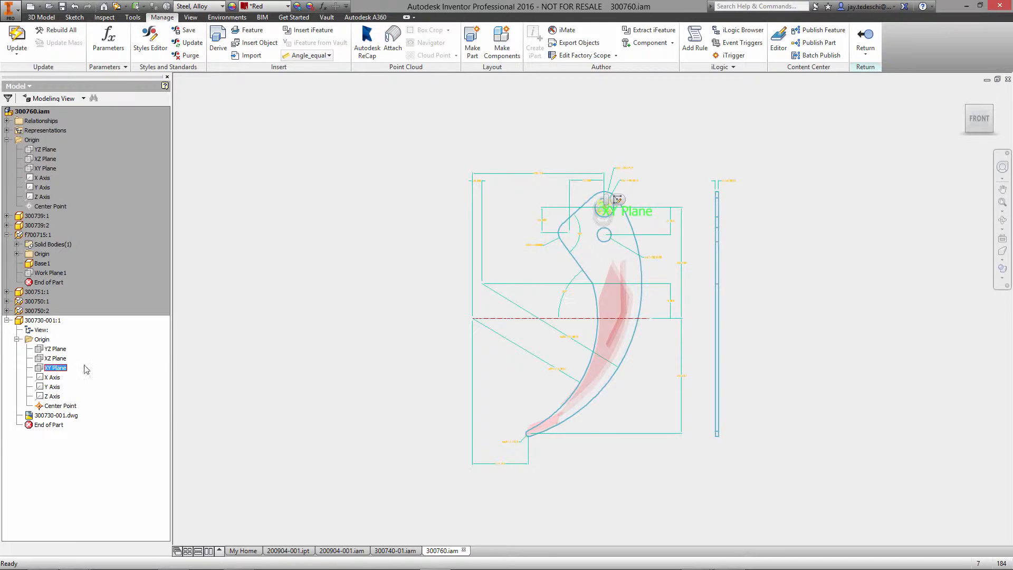
{"action": "left_click", "coordinate": [617, 200]}
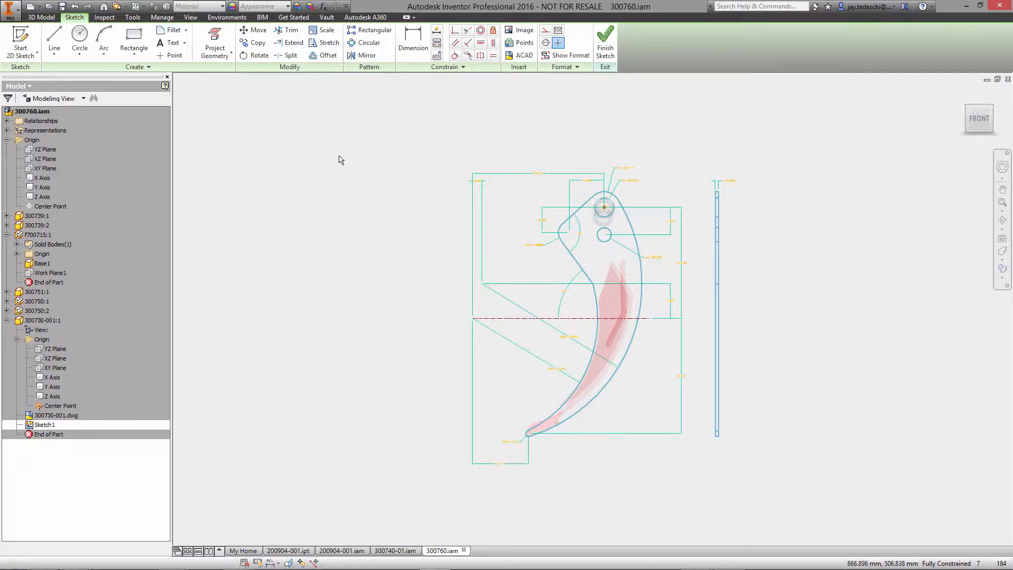
{"action": "left_click", "coordinate": [227, 53]}
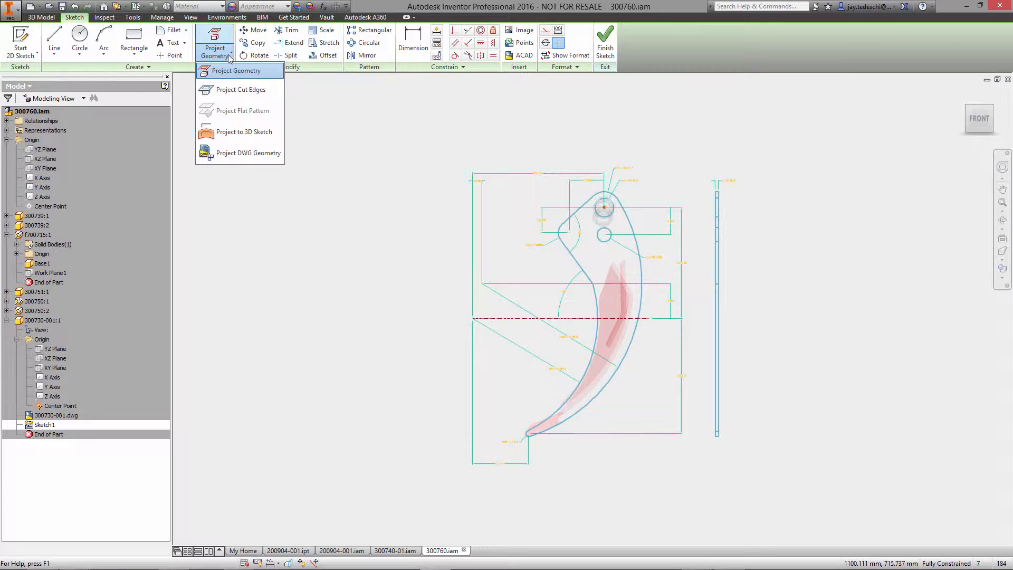
{"action": "left_click", "coordinate": [248, 153]}
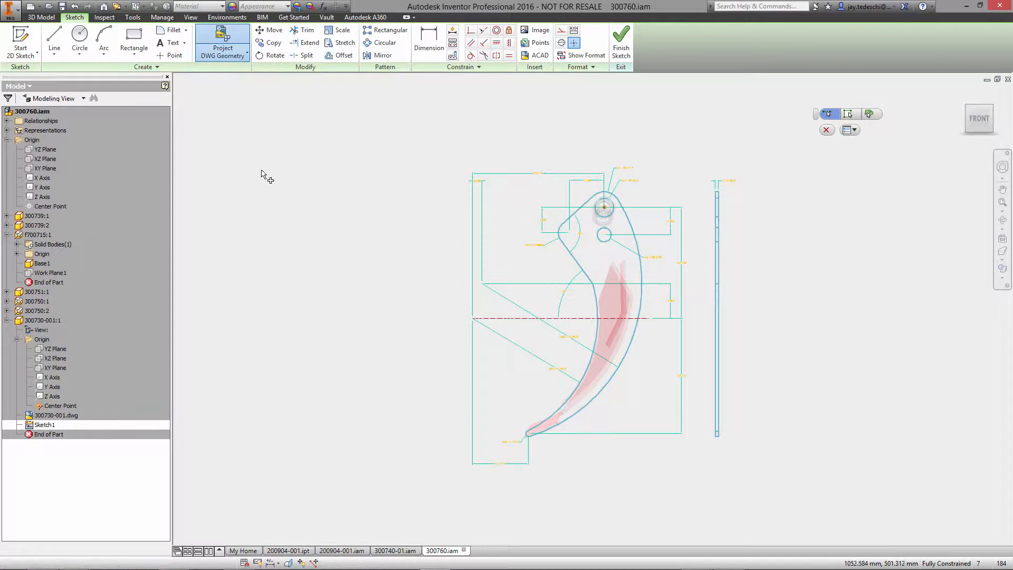
{"action": "left_click", "coordinate": [848, 114]}
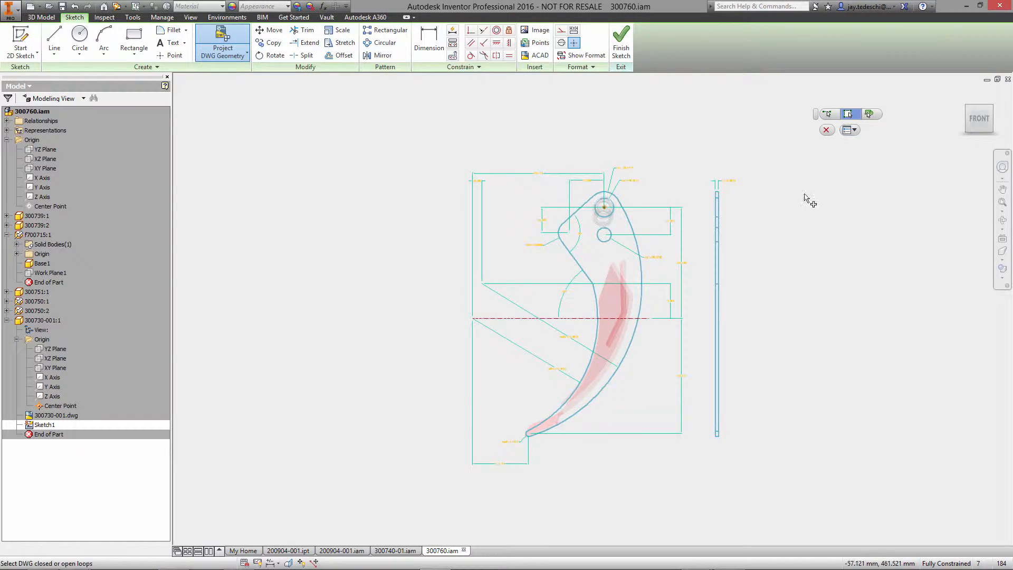
{"action": "left_click", "coordinate": [622, 204]}
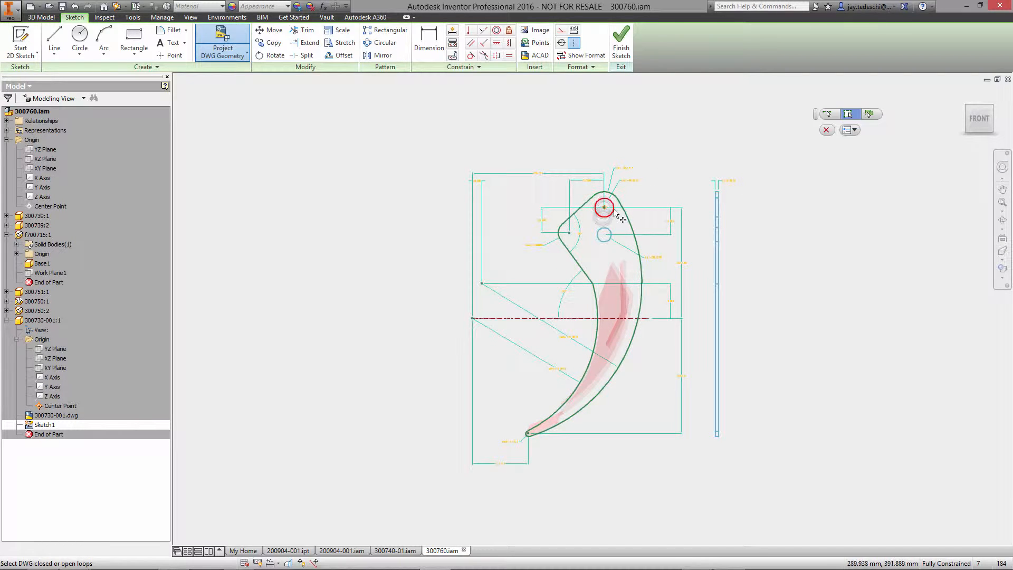
{"action": "left_click", "coordinate": [615, 213]}
{"action": "left_click", "coordinate": [612, 233]}
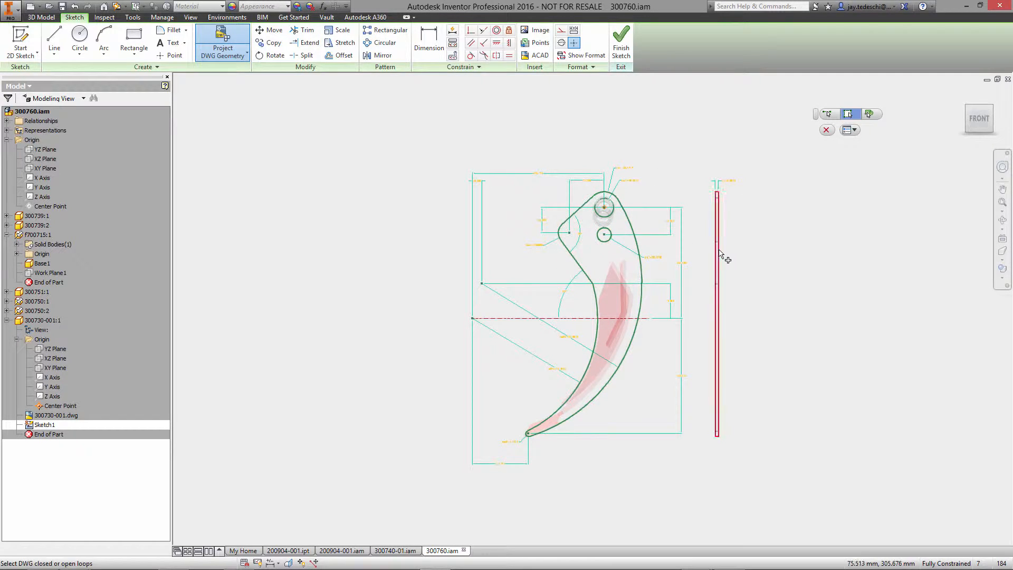
{"action": "left_click", "coordinate": [721, 251]}
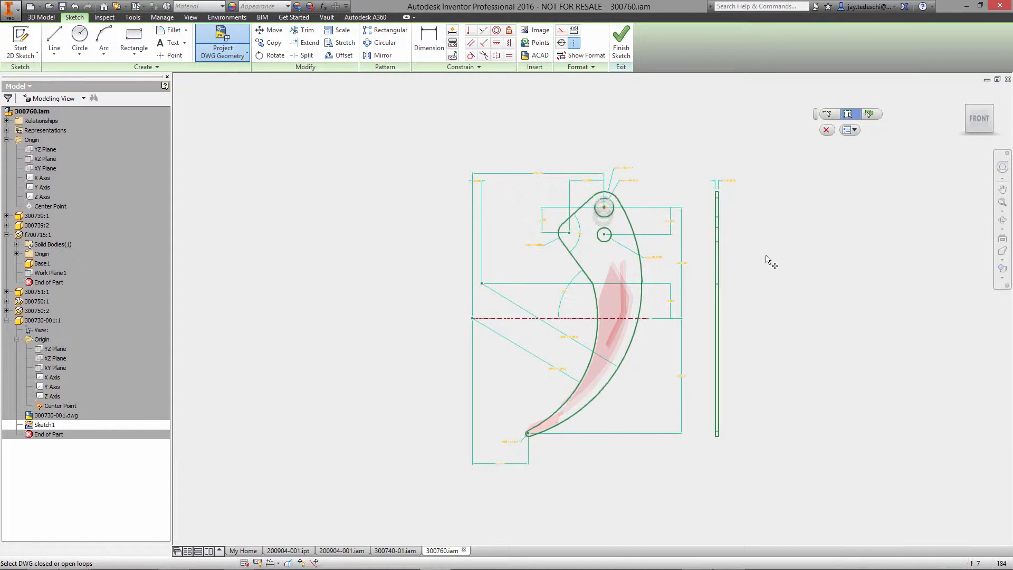
{"action": "left_click", "coordinate": [826, 130]}
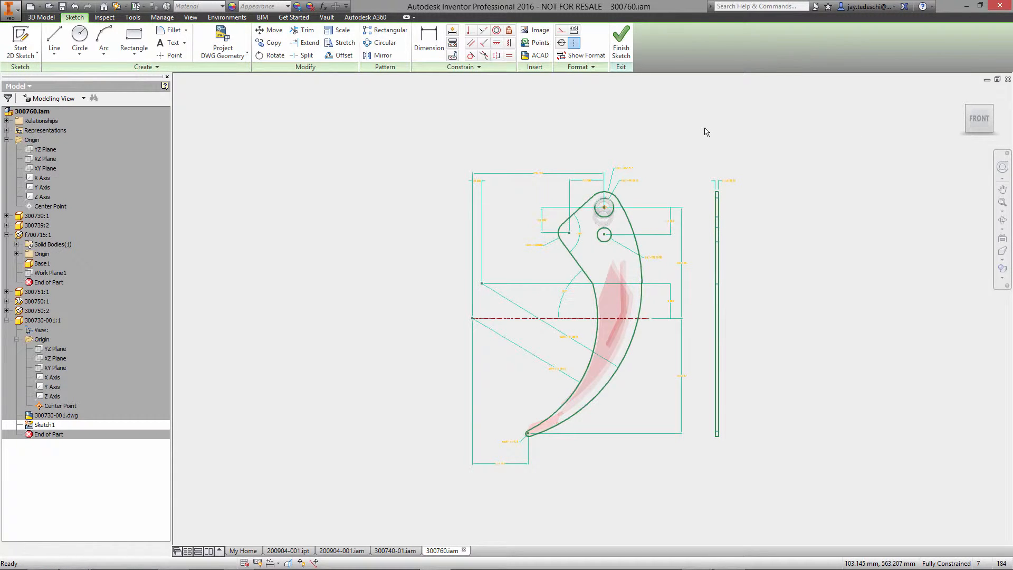
Step: Add a driven dimension across the thickness of the projected side view, and finish the sketch
{"action": "scroll", "coordinate": [708, 132], "scroll_direction": "up", "scroll_amount": 5}
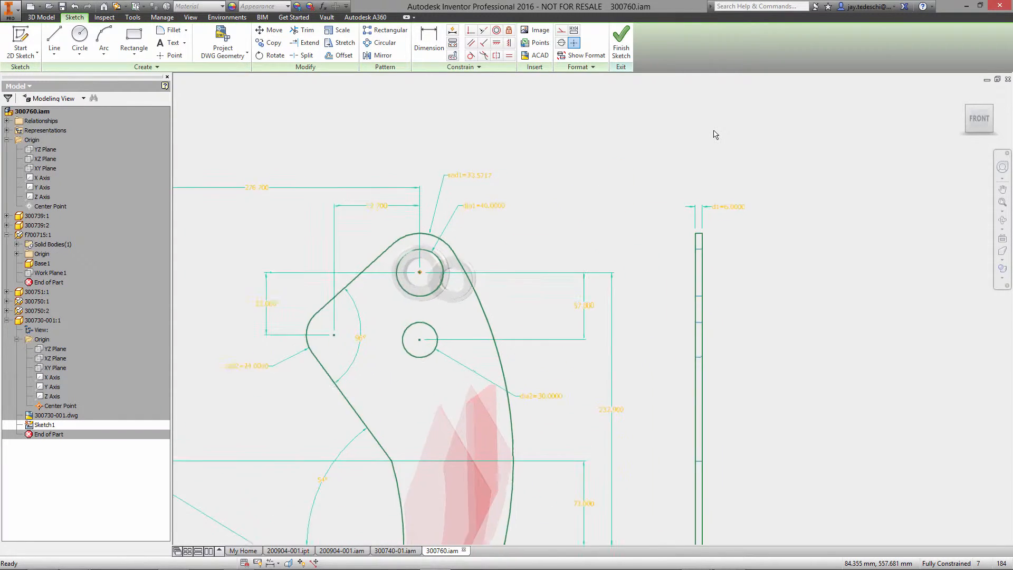
{"action": "scroll", "coordinate": [714, 130], "scroll_direction": "up", "scroll_amount": 1}
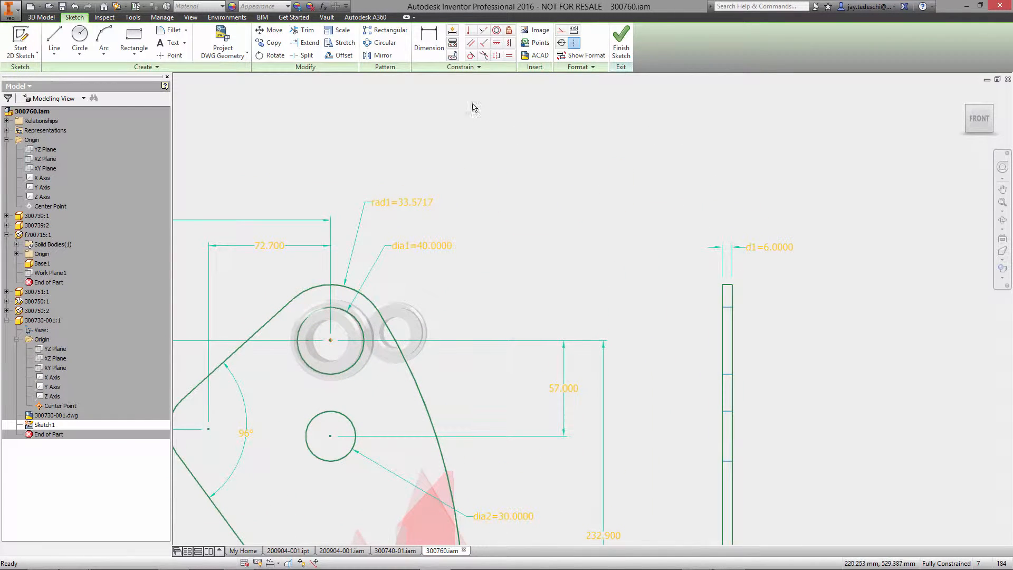
{"action": "key", "text": "d"}
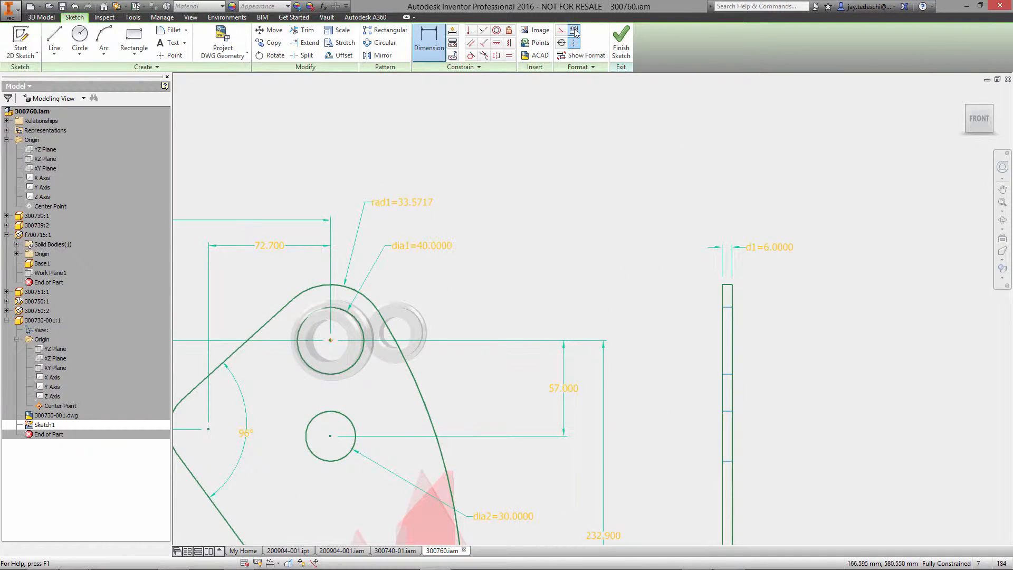
{"action": "left_click", "coordinate": [723, 299]}
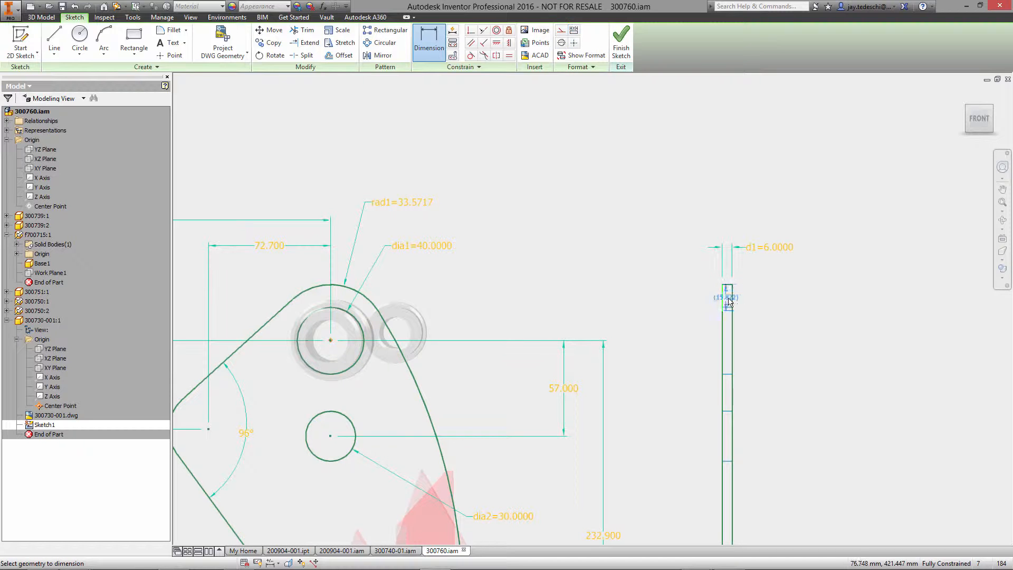
{"action": "left_click", "coordinate": [732, 300]}
{"action": "left_click", "coordinate": [778, 212]}
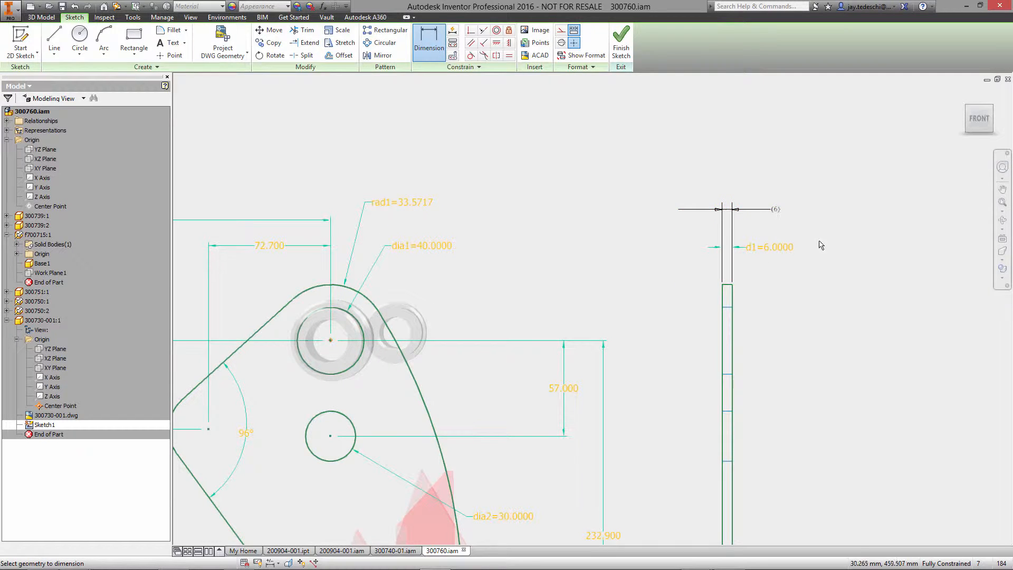
{"action": "left_click", "coordinate": [621, 41]}
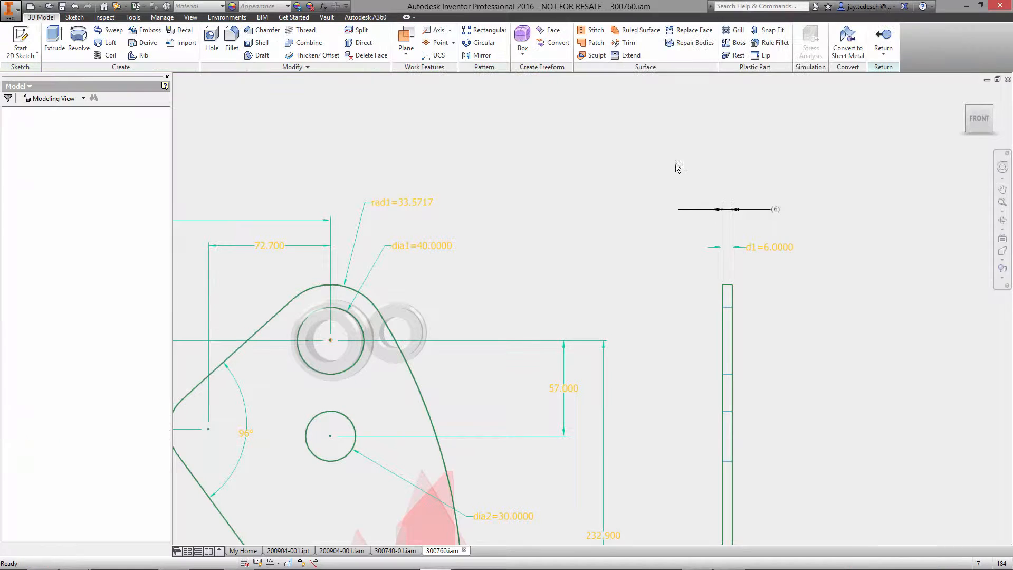
Step: Extrude the claw profile without its two holes, referencing the side view's thickness dimension as the distance, and finish editing the part
{"action": "right_click", "coordinate": [594, 169]}
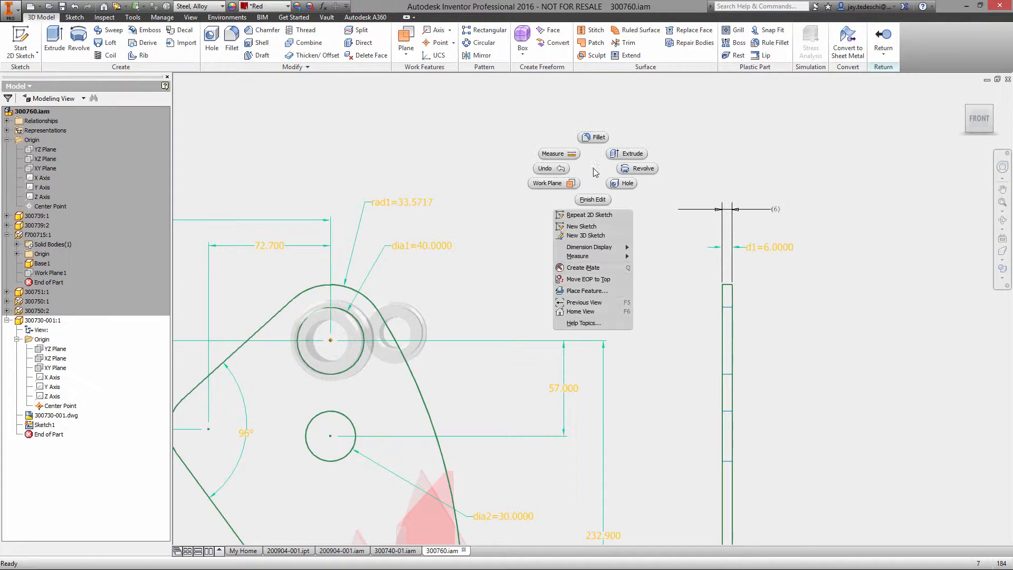
{"action": "left_click", "coordinate": [597, 312]}
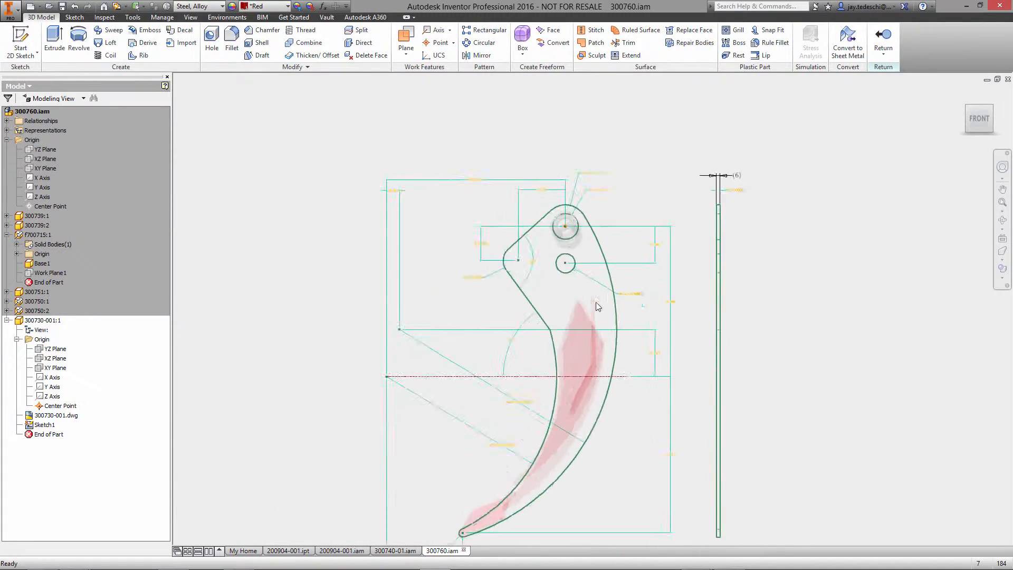
{"action": "right_click", "coordinate": [359, 165]}
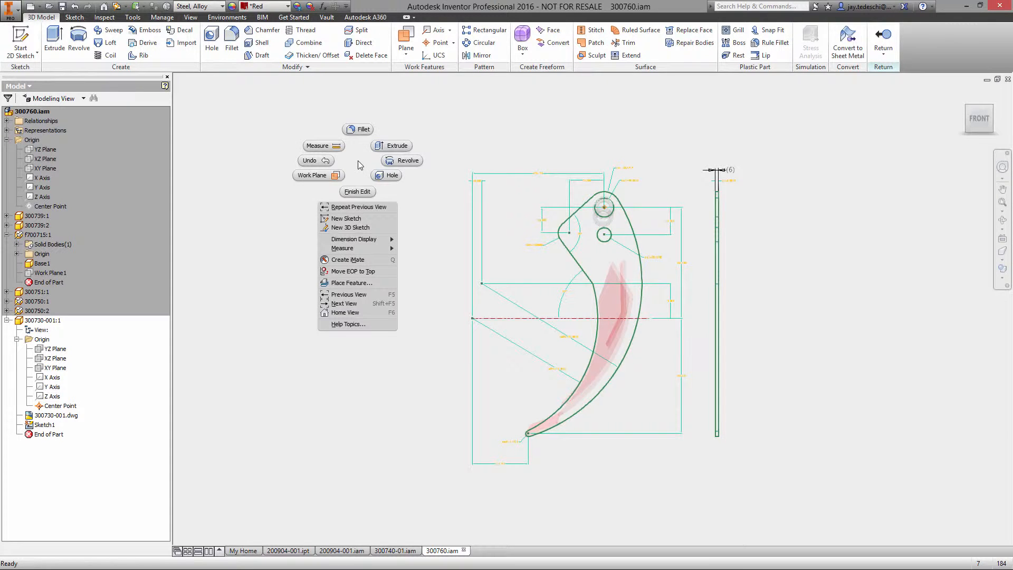
{"action": "left_click", "coordinate": [393, 138]}
{"action": "left_click", "coordinate": [612, 260]}
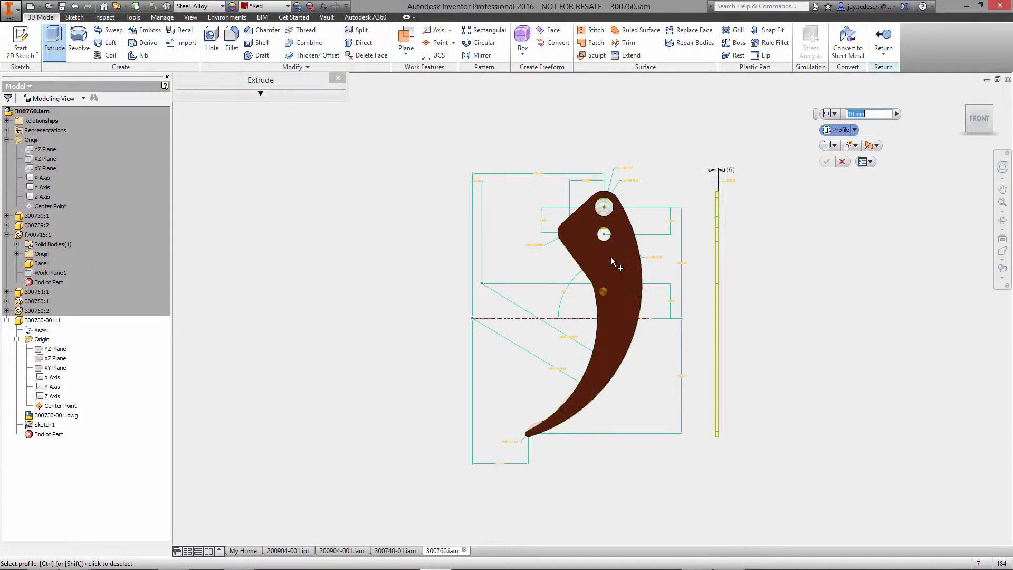
{"action": "left_click", "coordinate": [853, 114]}
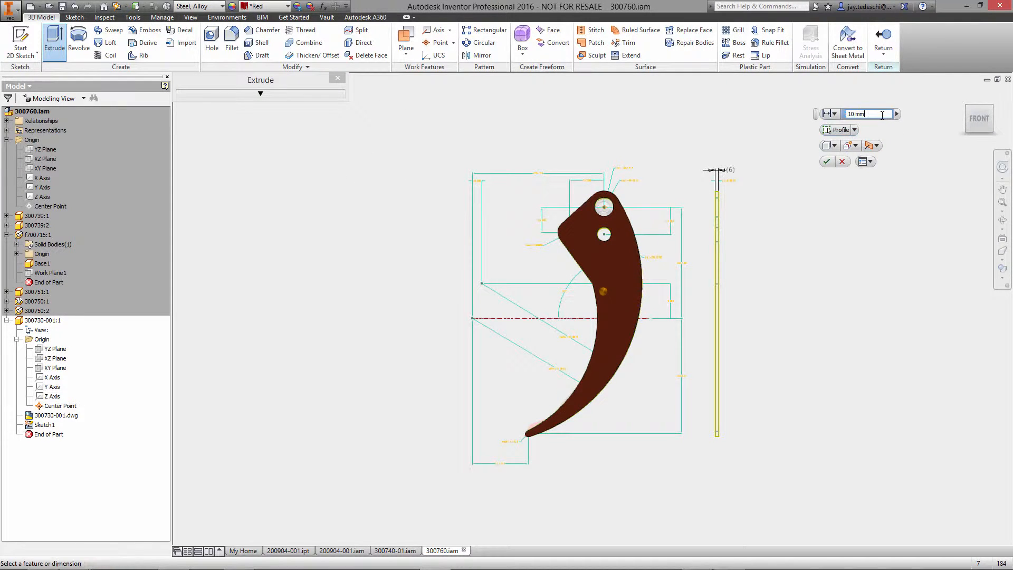
{"action": "double_click", "coordinate": [853, 115]}
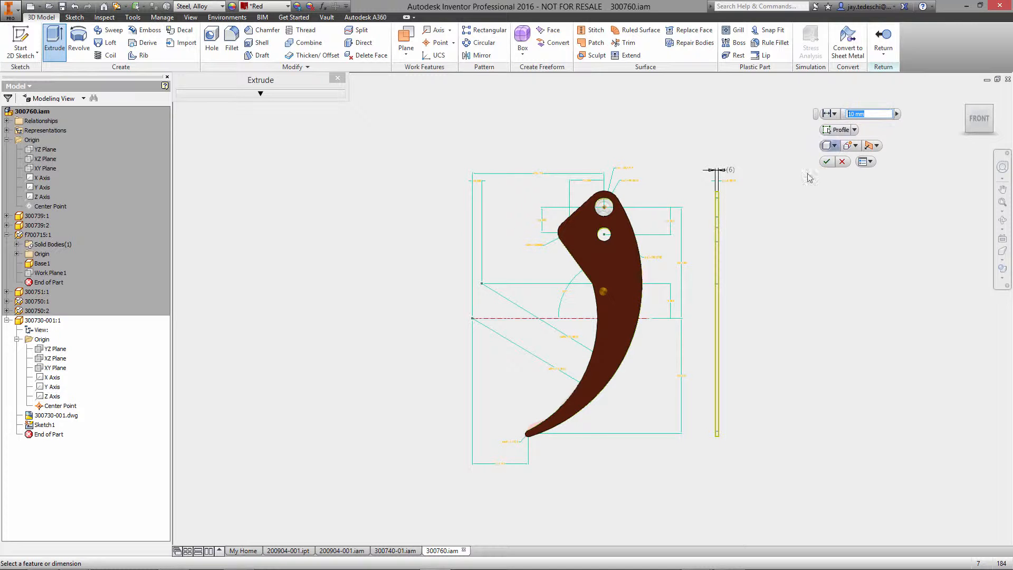
{"action": "left_click", "coordinate": [736, 173]}
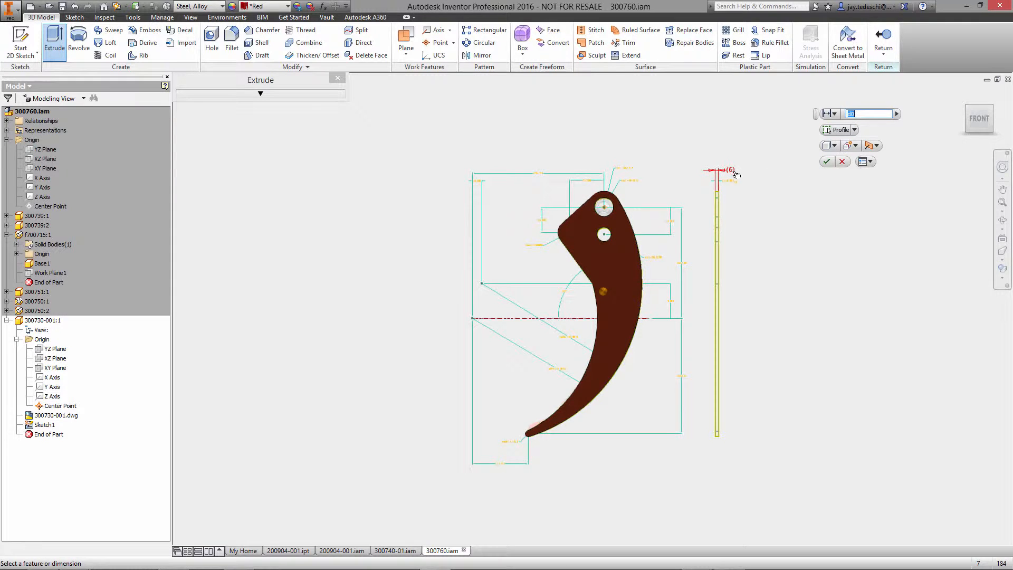
{"action": "left_click", "coordinate": [827, 161]}
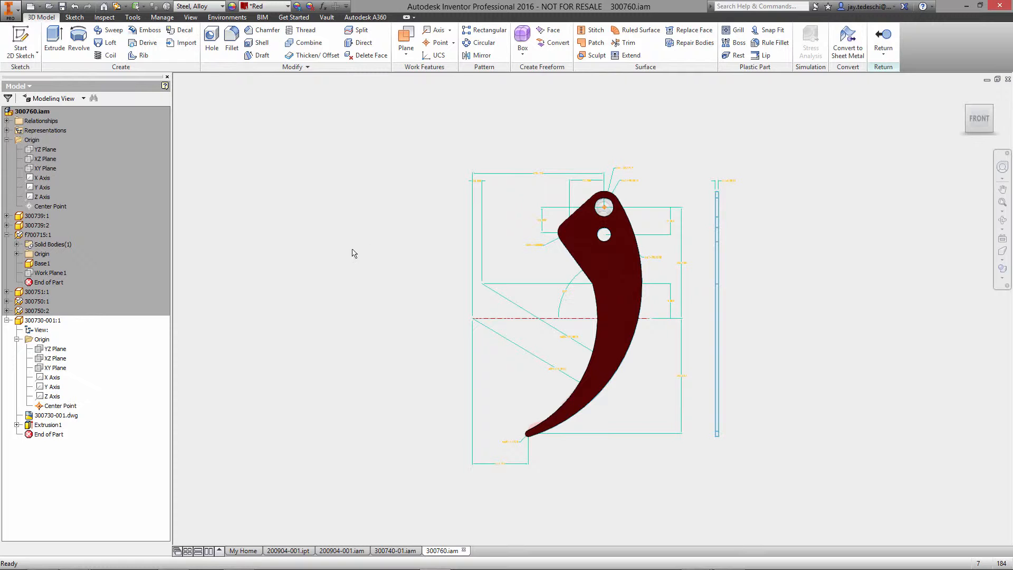
{"action": "right_click", "coordinate": [325, 228]}
{"action": "left_click", "coordinate": [325, 256]}
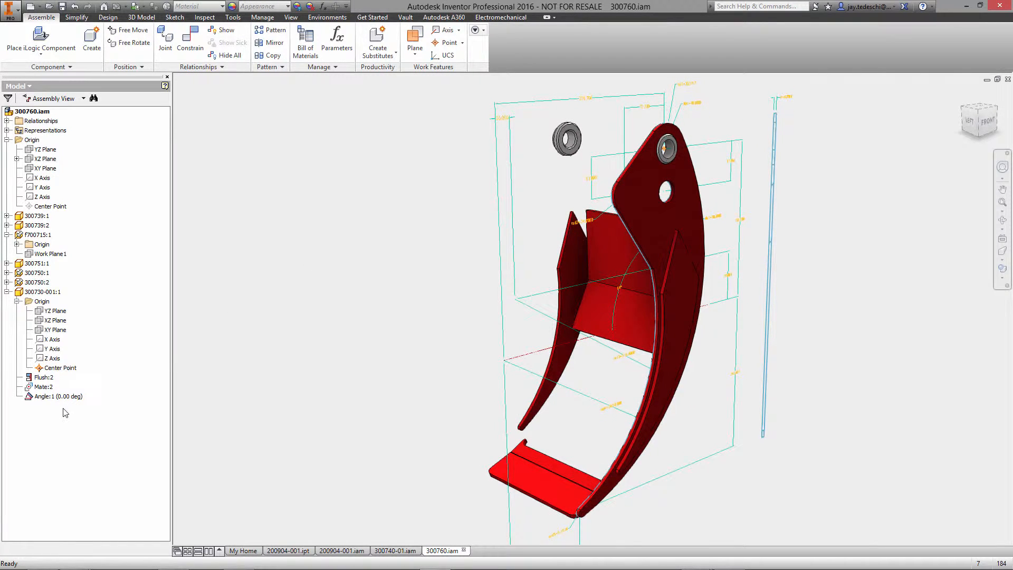
Step: Turn off the visibility of the 300730-001.dwg underlay inside part 300730-001 and return to the 300760 assembly
{"action": "double_click", "coordinate": [26, 295]}
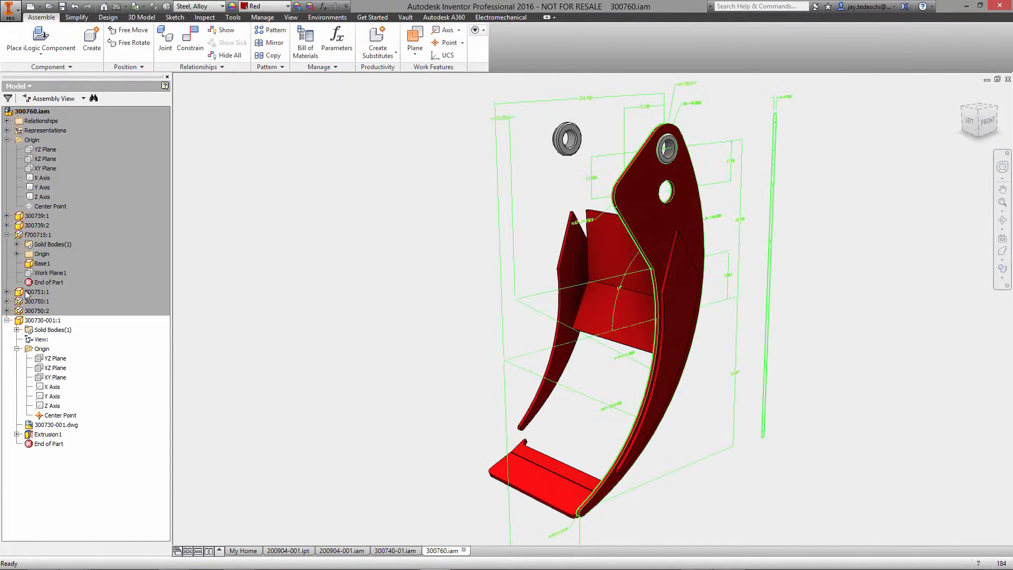
{"action": "right_click", "coordinate": [58, 422]}
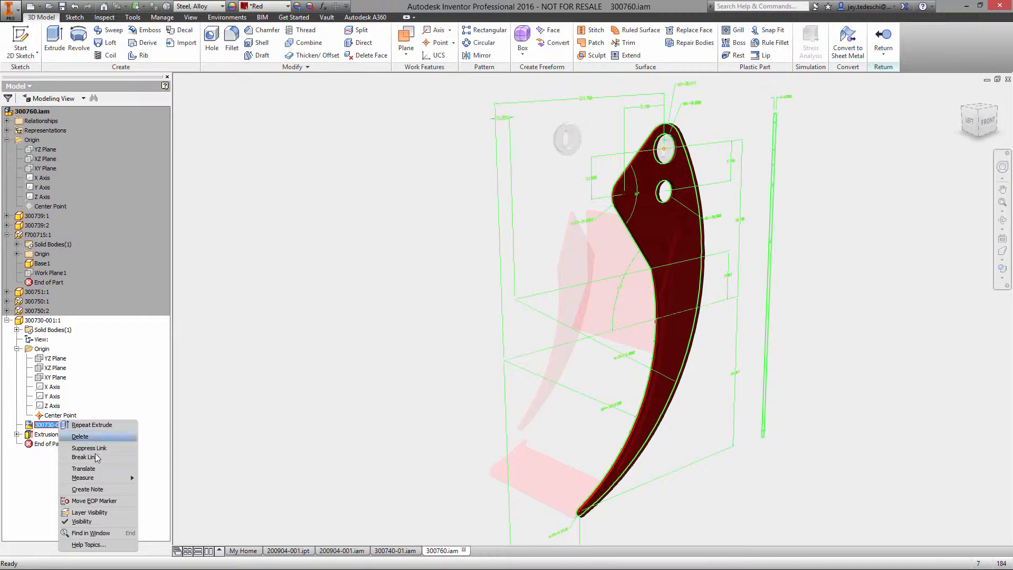
{"action": "left_click", "coordinate": [95, 521]}
{"action": "right_click", "coordinate": [373, 246]}
{"action": "left_click", "coordinate": [370, 271]}
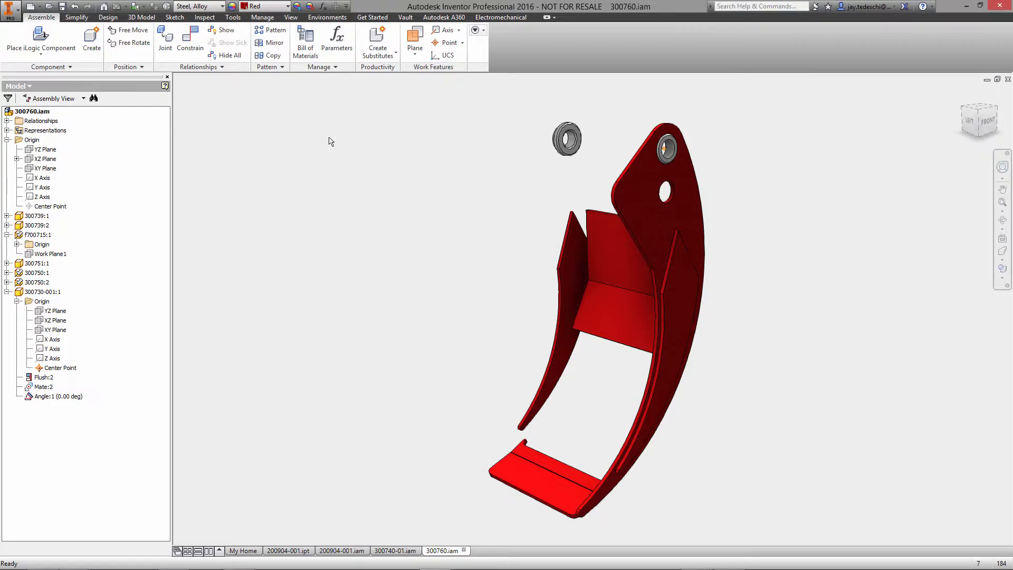
Step: Set up a component mirror of part 300730-001 across Work Plane1 of f700715
{"action": "left_click", "coordinate": [271, 42]}
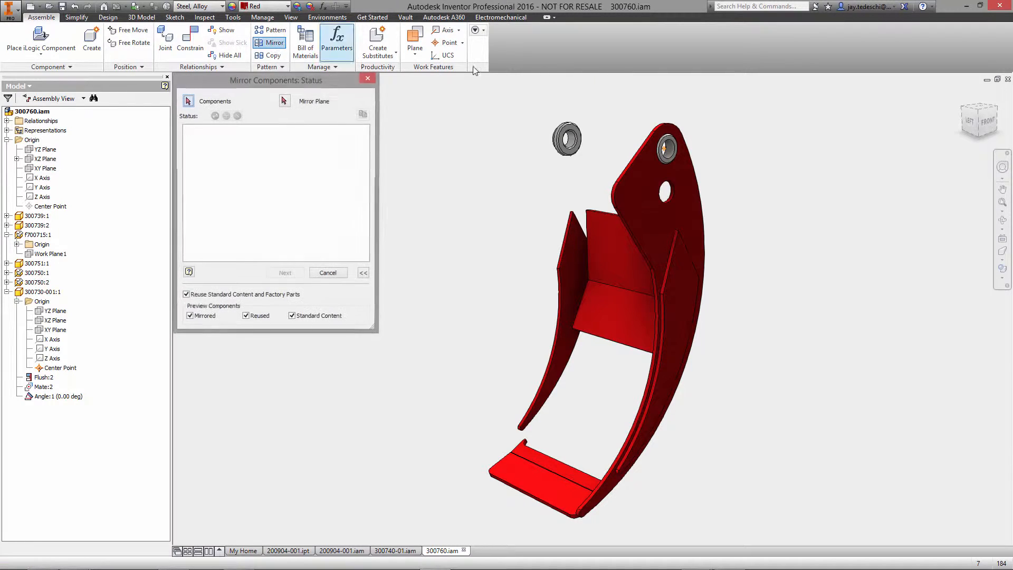
{"action": "left_click", "coordinate": [684, 174]}
{"action": "left_click", "coordinate": [289, 103]}
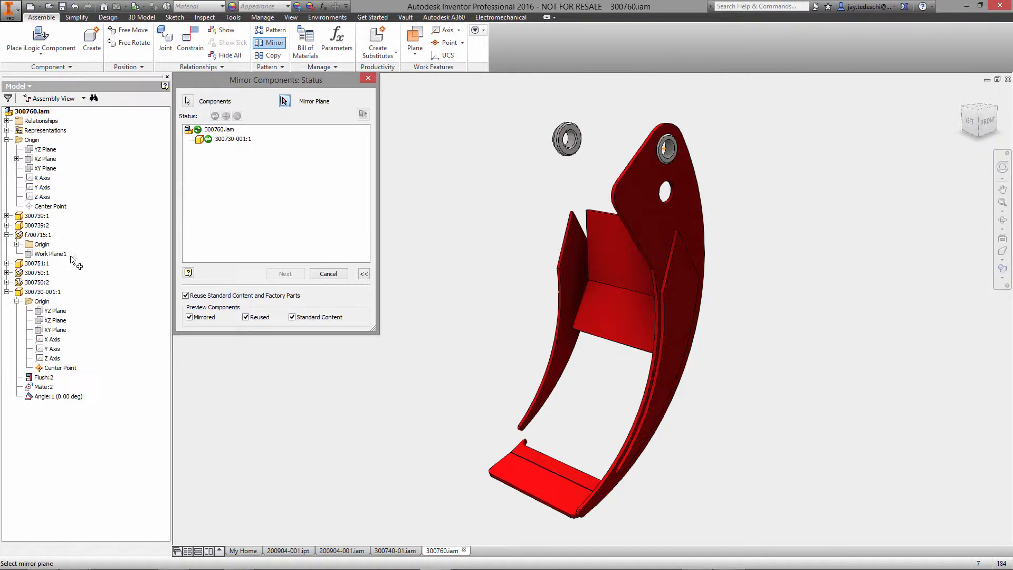
{"action": "left_click", "coordinate": [59, 255]}
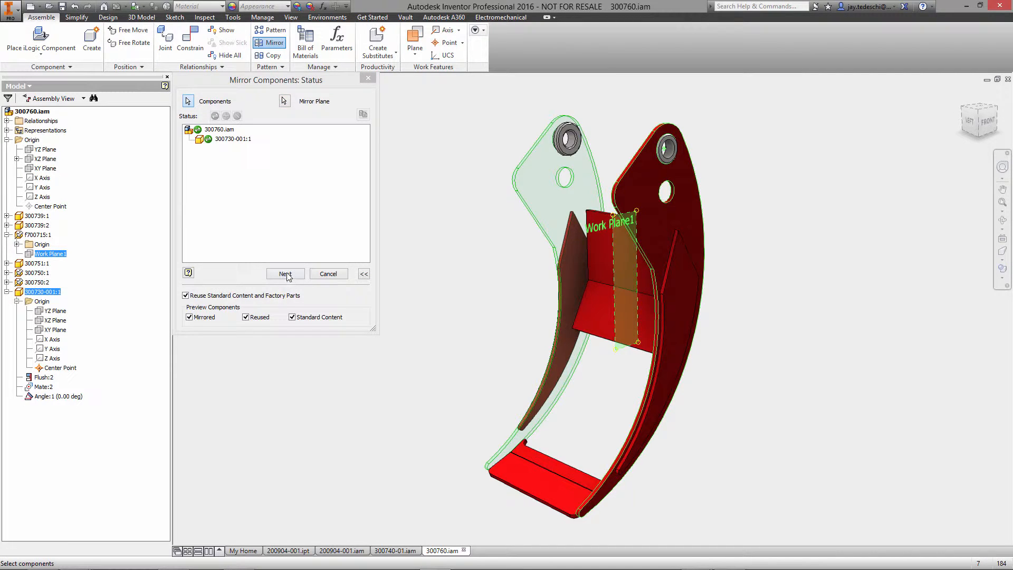
Step: Name the mirrored component 300730-002.ipt and insert it into the assembly
{"action": "left_click", "coordinate": [286, 274]}
{"action": "double_click", "coordinate": [338, 123]}
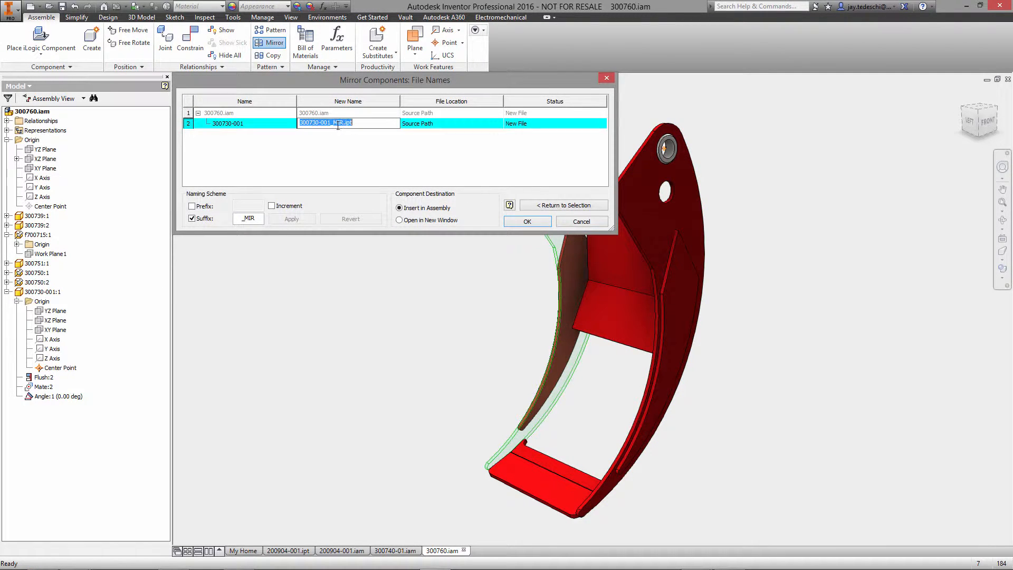
{"action": "left_click", "coordinate": [329, 123]}
{"action": "type", "text": "2"}
{"action": "key", "text": "Return"}
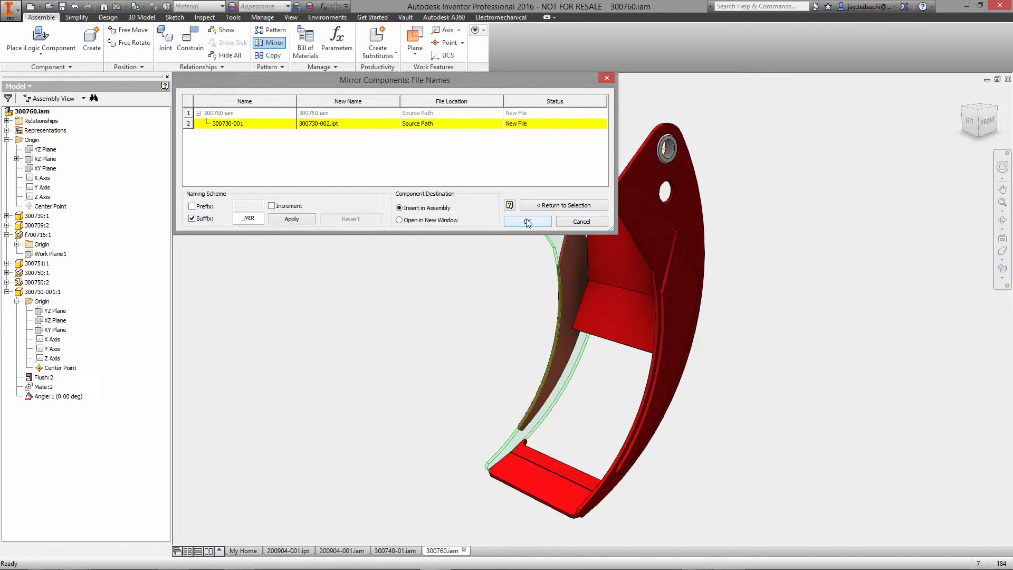
{"action": "left_click", "coordinate": [527, 222]}
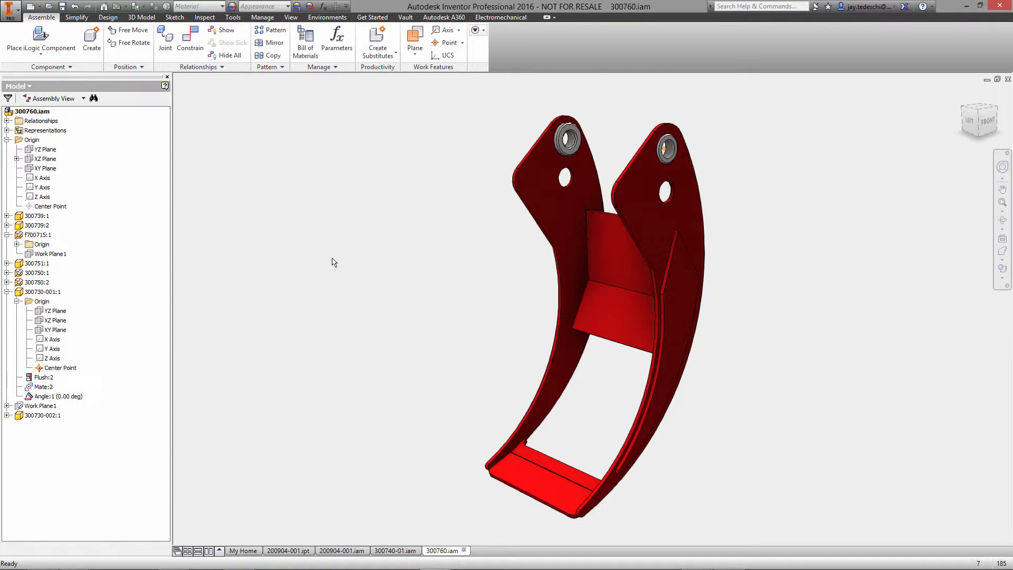
Step: In the 300740-01 assembly, hide the 300730-001.dwg underlay of part 300730-001 and finish editing the part
{"action": "left_click", "coordinate": [395, 551]}
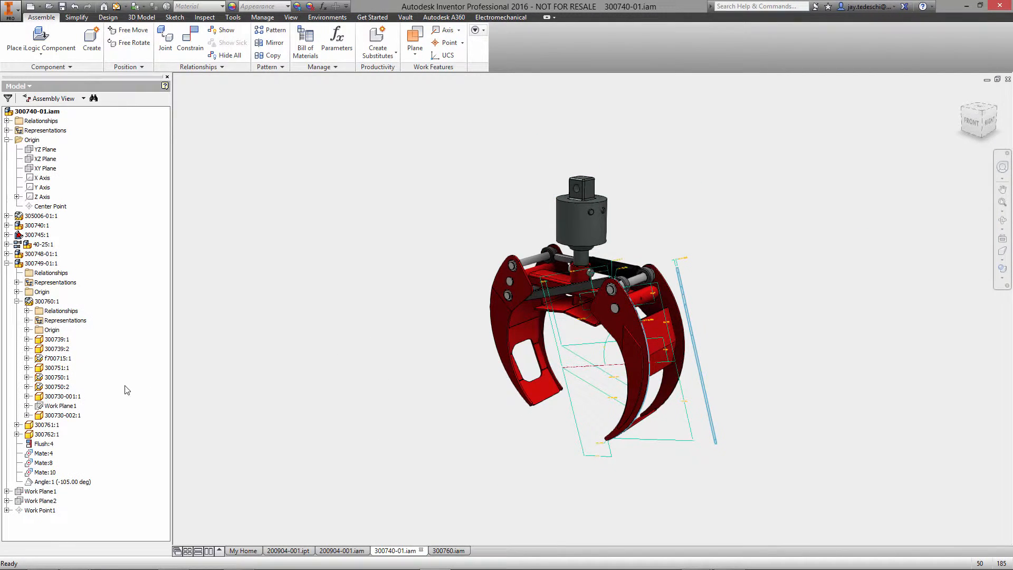
{"action": "left_click", "coordinate": [62, 396]}
{"action": "double_click", "coordinate": [42, 396]}
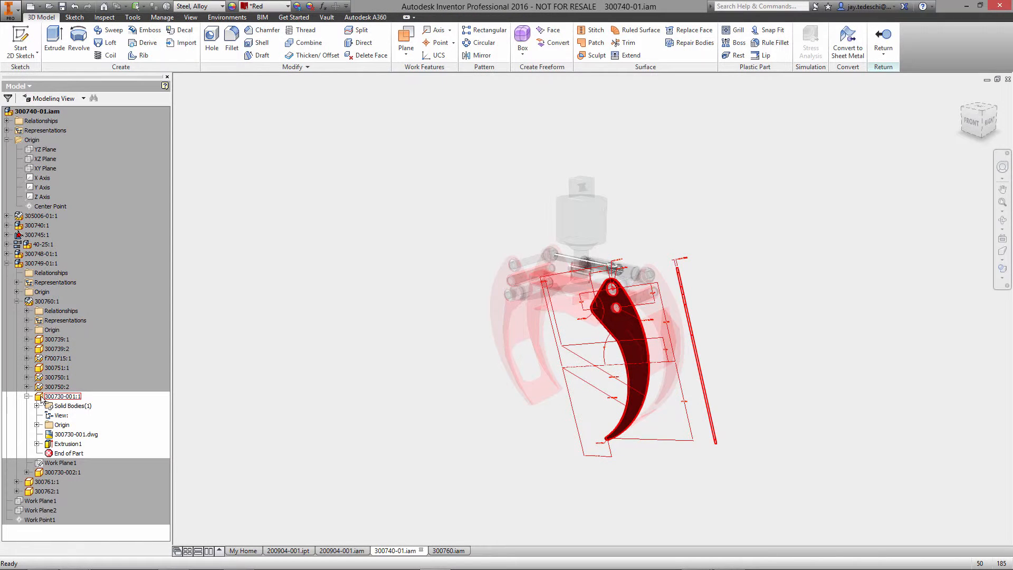
{"action": "right_click", "coordinate": [89, 436]}
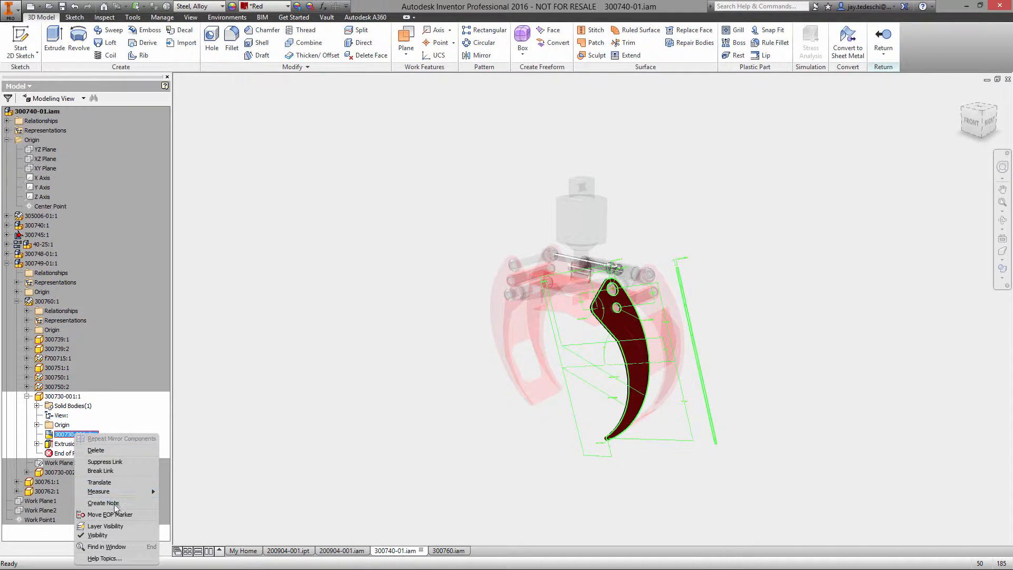
{"action": "left_click", "coordinate": [97, 535]}
{"action": "right_click", "coordinate": [229, 364]}
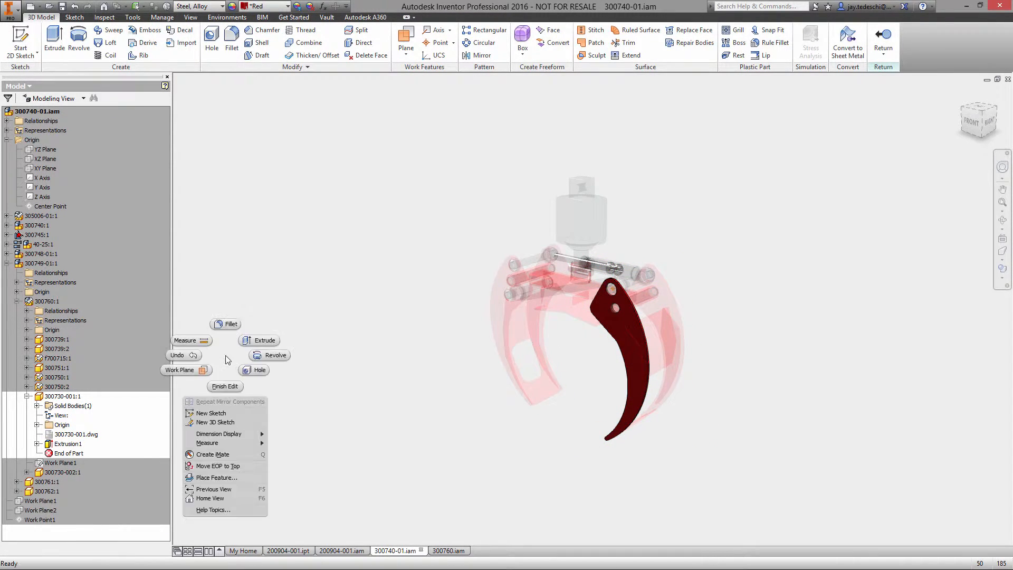
{"action": "left_click", "coordinate": [227, 380]}
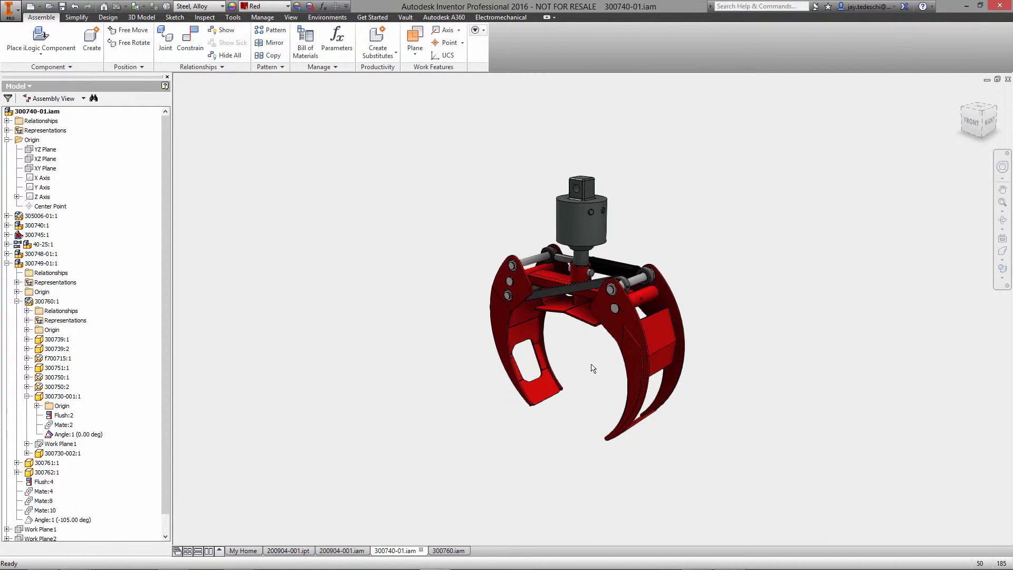
{"action": "scroll", "coordinate": [1002, 204], "scroll_direction": "down", "scroll_amount": 2}
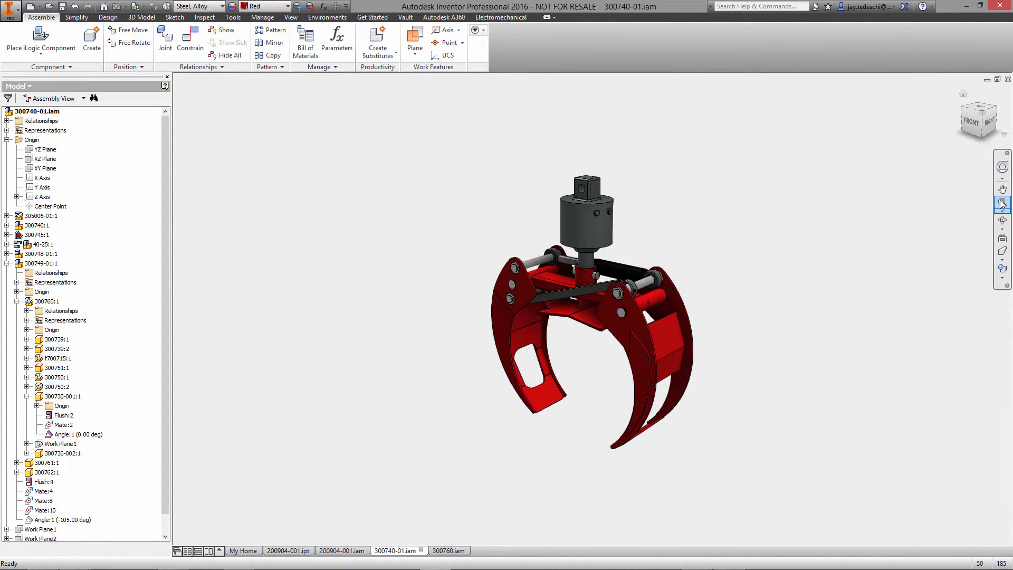
{"action": "scroll", "coordinate": [811, 306], "scroll_direction": "down", "scroll_amount": 4}
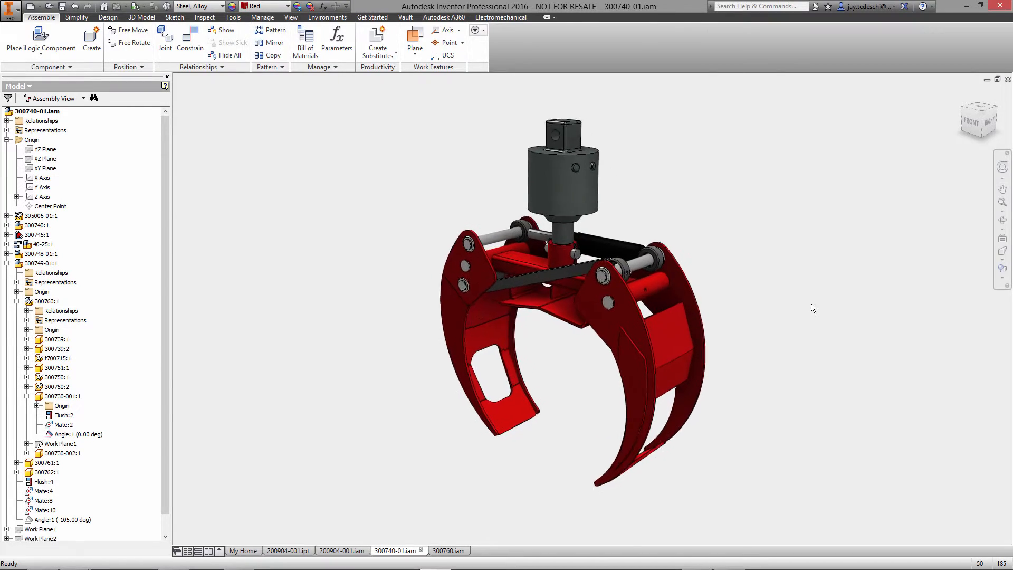
{"action": "mouse_move", "coordinate": [635, 404]}
{"action": "left_mouse_down"}
{"action": "mouse_move", "coordinate": [622, 407]}
{"action": "mouse_move", "coordinate": [642, 389]}
{"action": "mouse_move", "coordinate": [642, 372]}
{"action": "mouse_move", "coordinate": [649, 399]}
{"action": "left_mouse_up"}
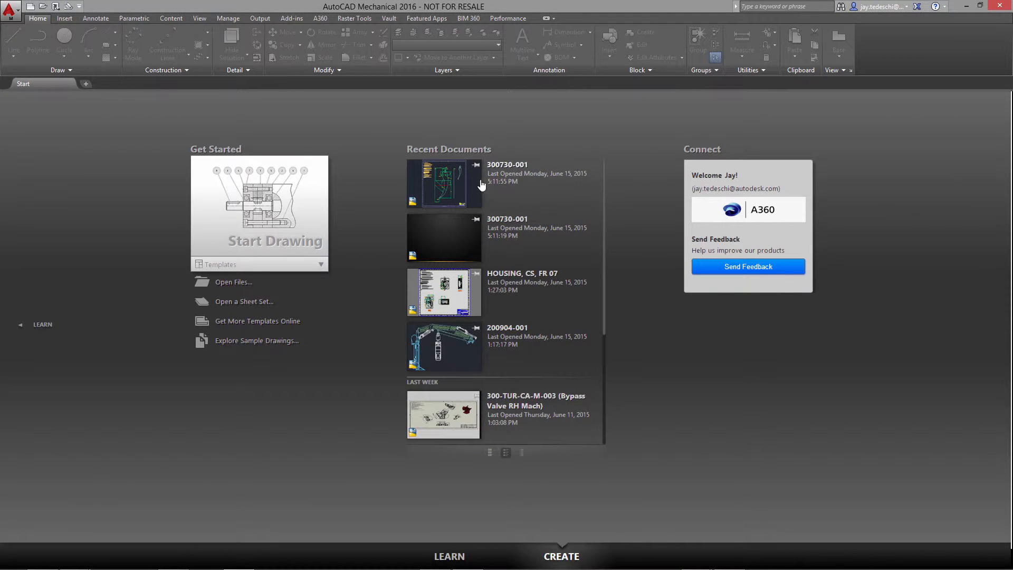
Step: Open the recent drawing 300730-001 and set the lower hole's diameter dimension dia2 to 35
{"action": "left_click", "coordinate": [452, 188]}
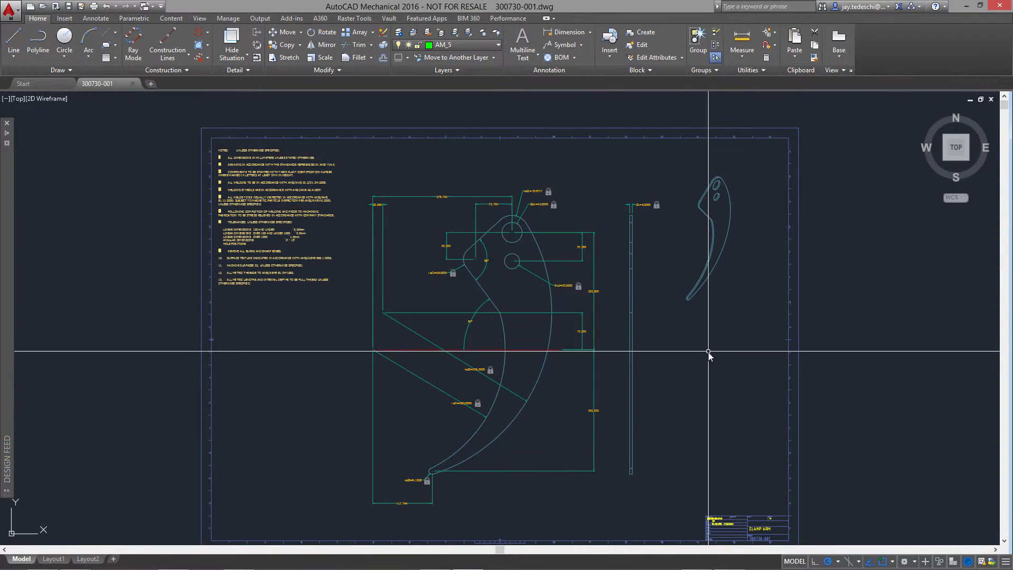
{"action": "scroll", "coordinate": [708, 352], "scroll_direction": "up", "scroll_amount": 4}
{"action": "scroll", "coordinate": [708, 352], "scroll_direction": "up", "scroll_amount": 5}
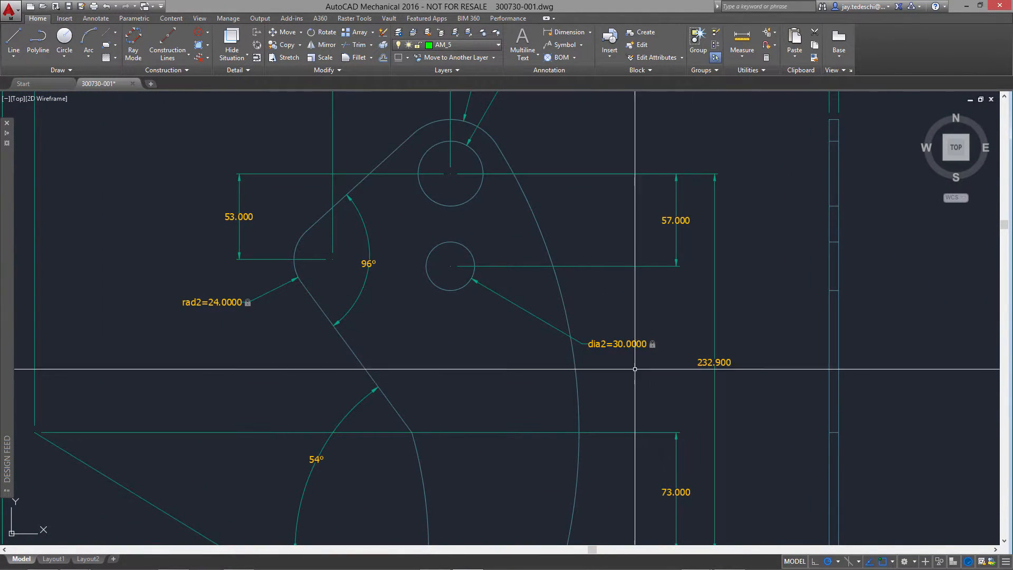
{"action": "double_click", "coordinate": [624, 345]}
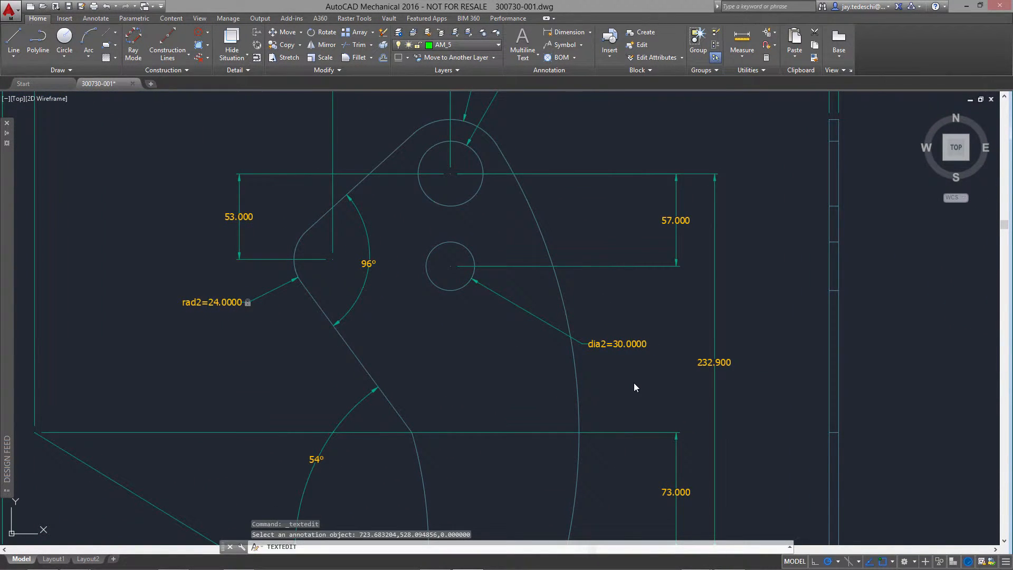
{"action": "left_click", "coordinate": [614, 344]}
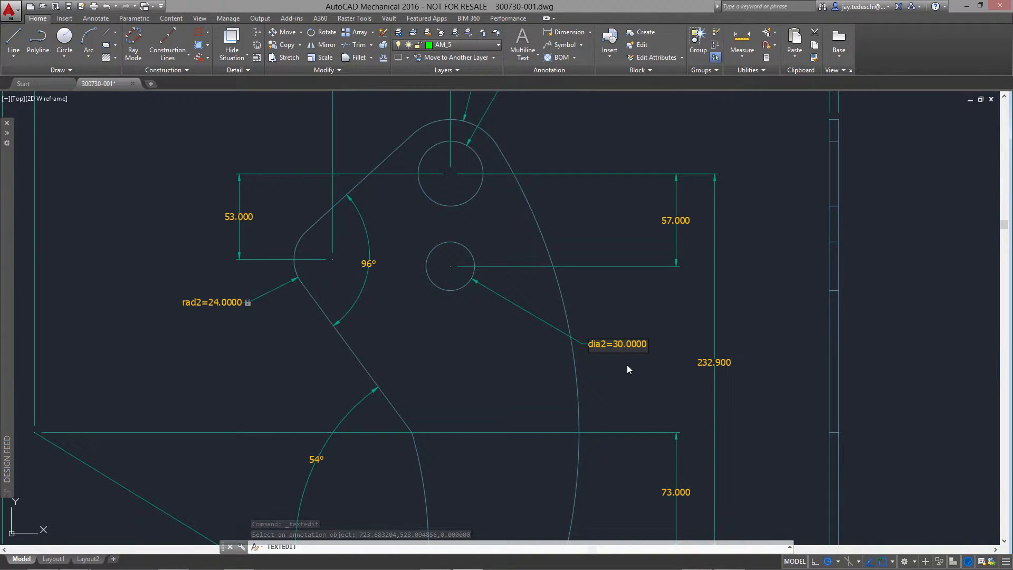
{"action": "key", "text": "BackSpace"}
{"action": "type", "text": "5"}
{"action": "left_click", "coordinate": [628, 365]}
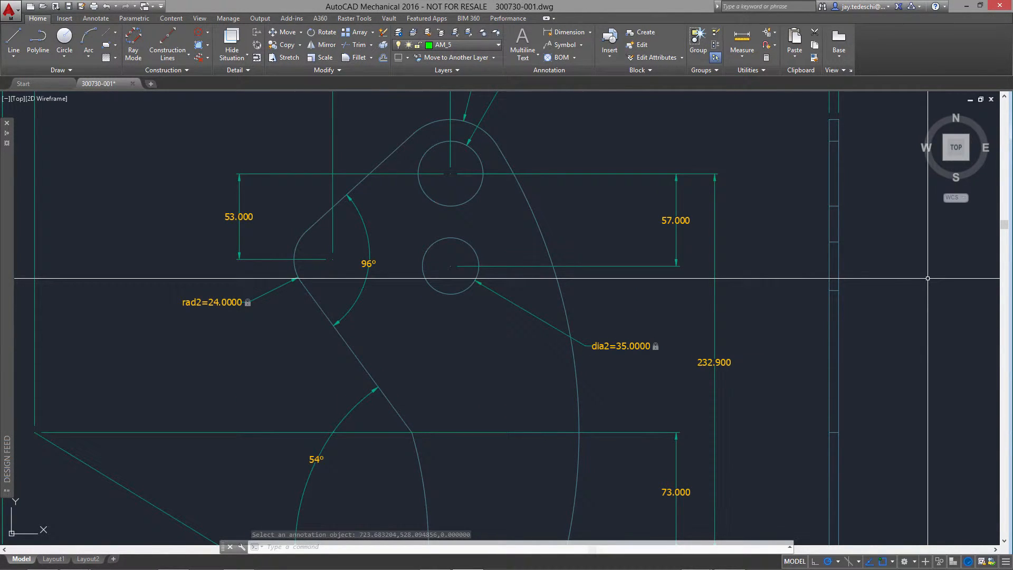
Step: Save the edited 300730-001 drawing
{"action": "type", "text": "z"}
{"action": "key", "text": "Return"}
{"action": "type", "text": "e"}
{"action": "key", "text": "Return"}
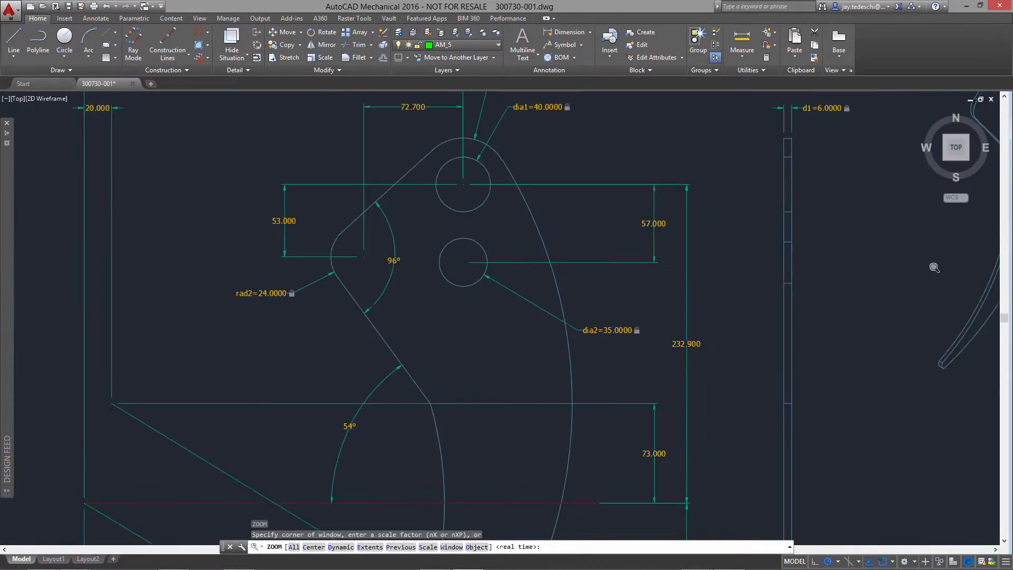
{"action": "left_click", "coordinate": [68, 7]}
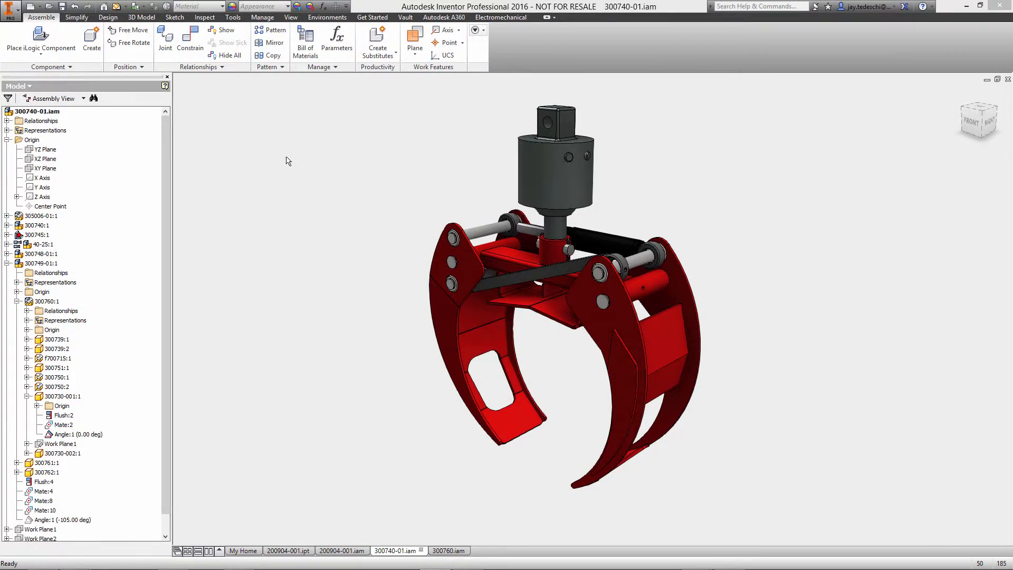
Step: Update the 300740-01 assembly to bring in the changed claw drawing
{"action": "scroll", "coordinate": [288, 161], "scroll_direction": "up", "scroll_amount": 5}
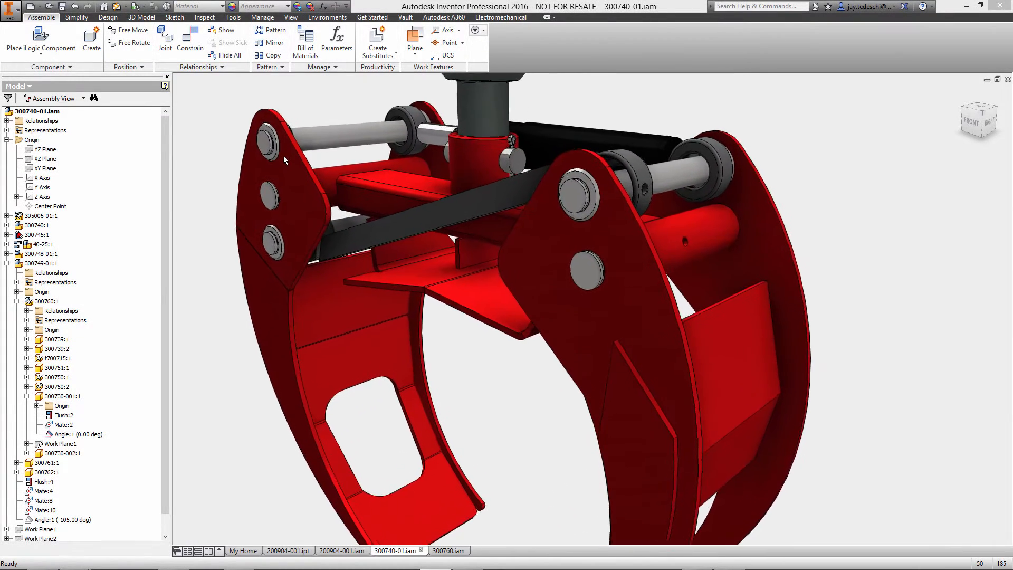
{"action": "scroll", "coordinate": [285, 161], "scroll_direction": "up", "scroll_amount": 2}
{"action": "left_click", "coordinate": [117, 7]}
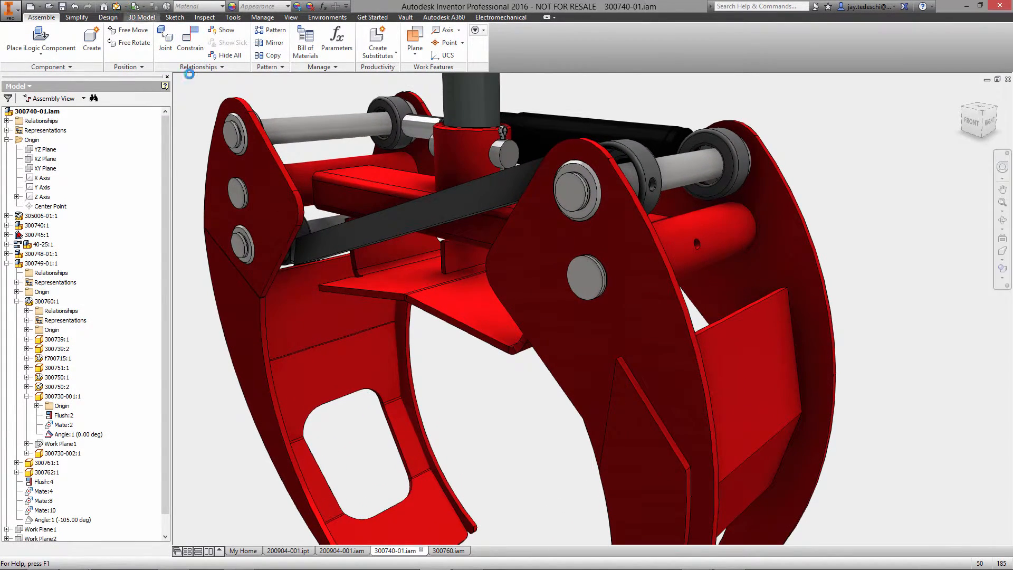
Step: Open the pin 300762 in the claw's lower hole for in-place editing within the 300749-01 subassembly
{"action": "scroll", "coordinate": [846, 264], "scroll_direction": "up", "scroll_amount": 6}
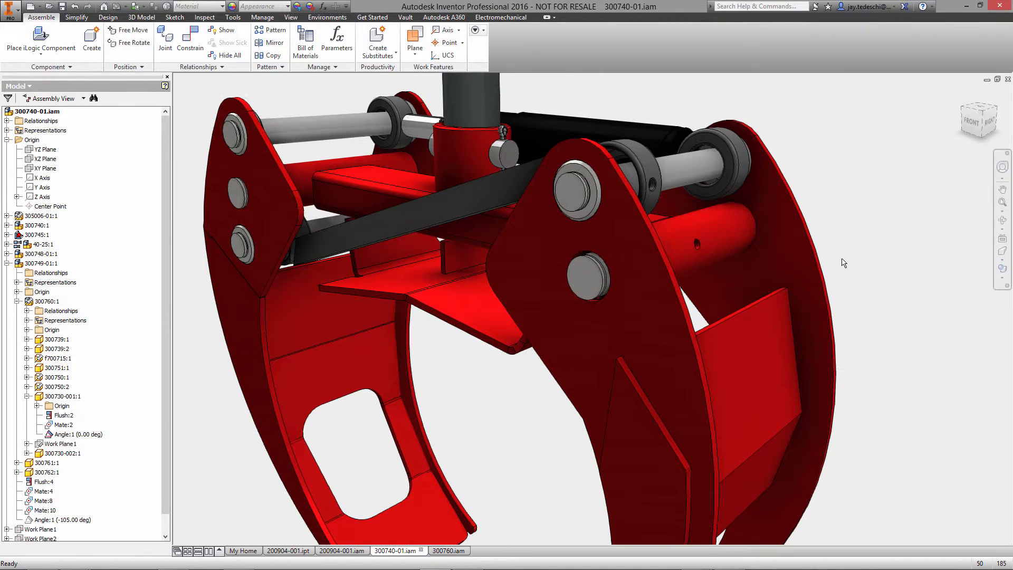
{"action": "scroll", "coordinate": [842, 260], "scroll_direction": "up", "scroll_amount": 2}
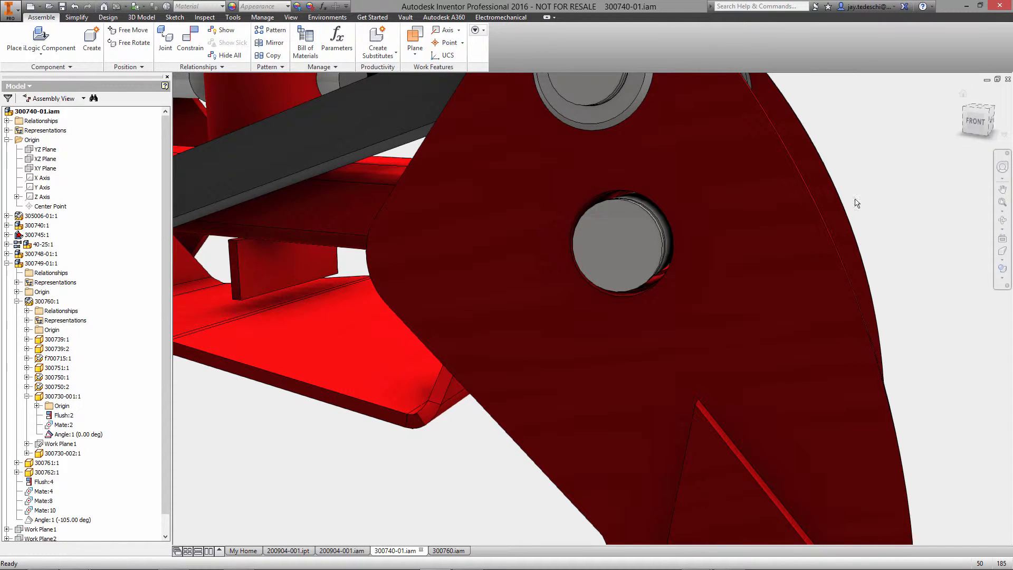
{"action": "double_click", "coordinate": [655, 236]}
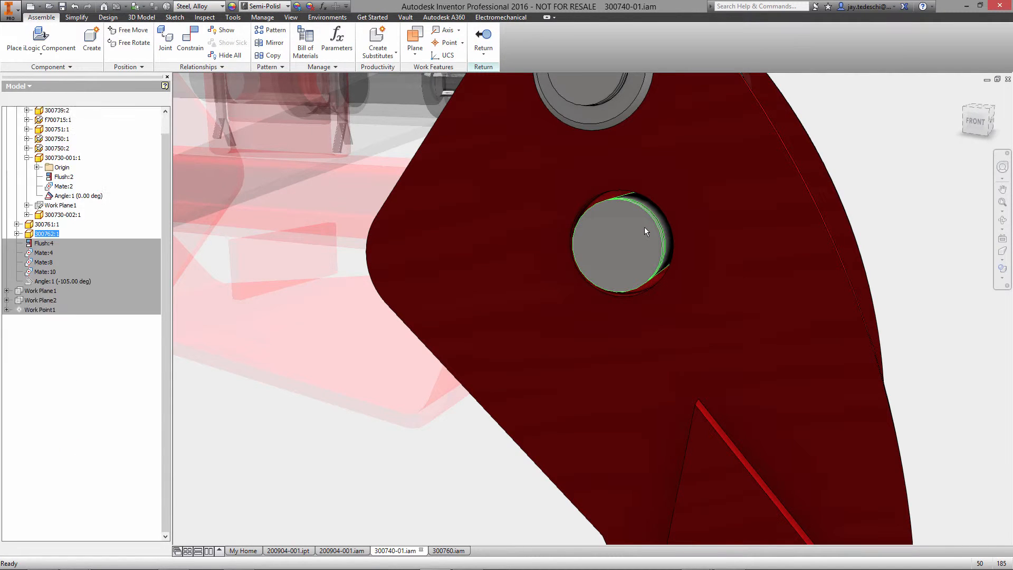
{"action": "double_click", "coordinate": [644, 227]}
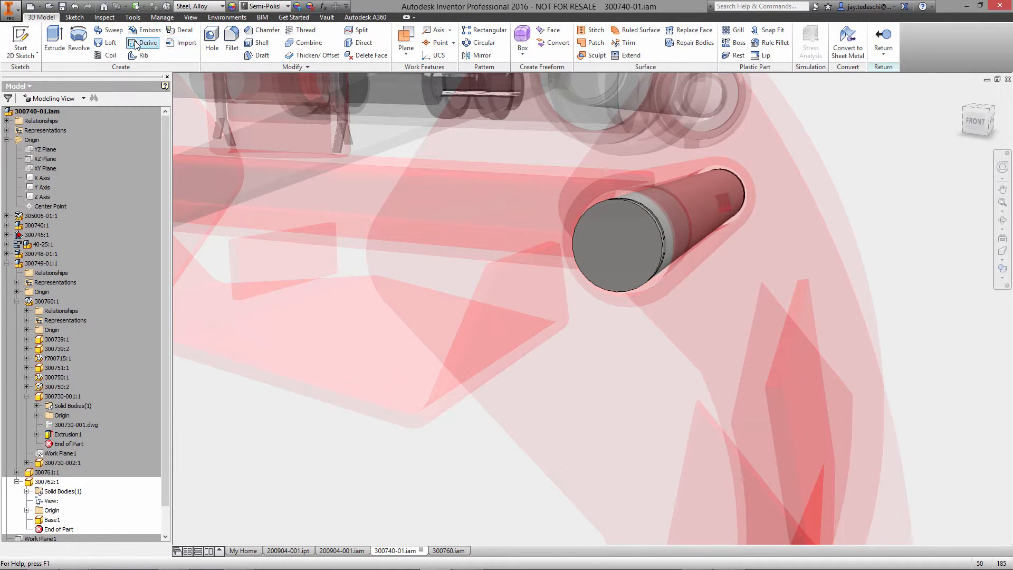
Step: Use Direct Edit to resize the pin's outer cylindrical face to a diameter of 35 mm
{"action": "left_click", "coordinate": [361, 42]}
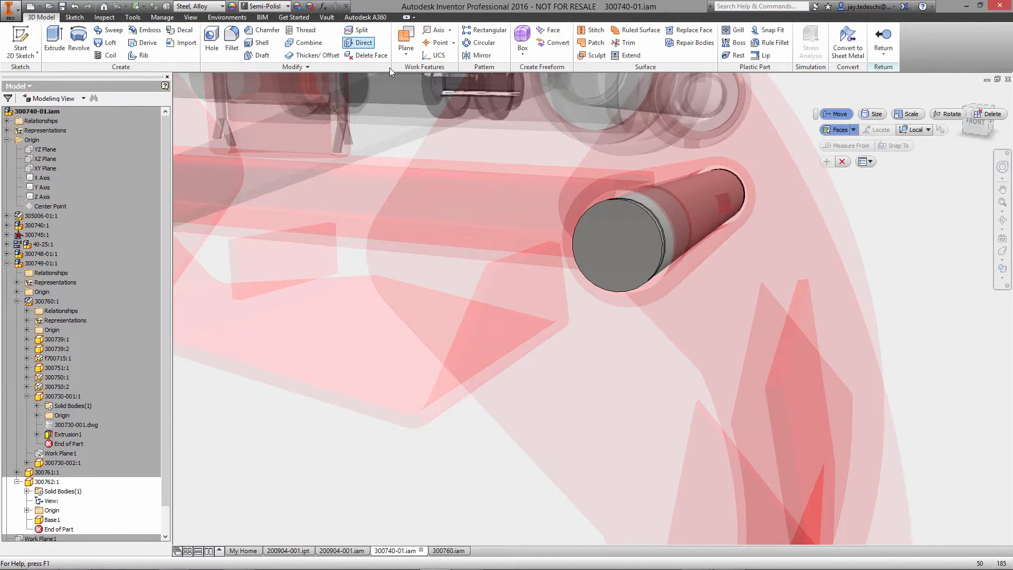
{"action": "left_click", "coordinate": [660, 213]}
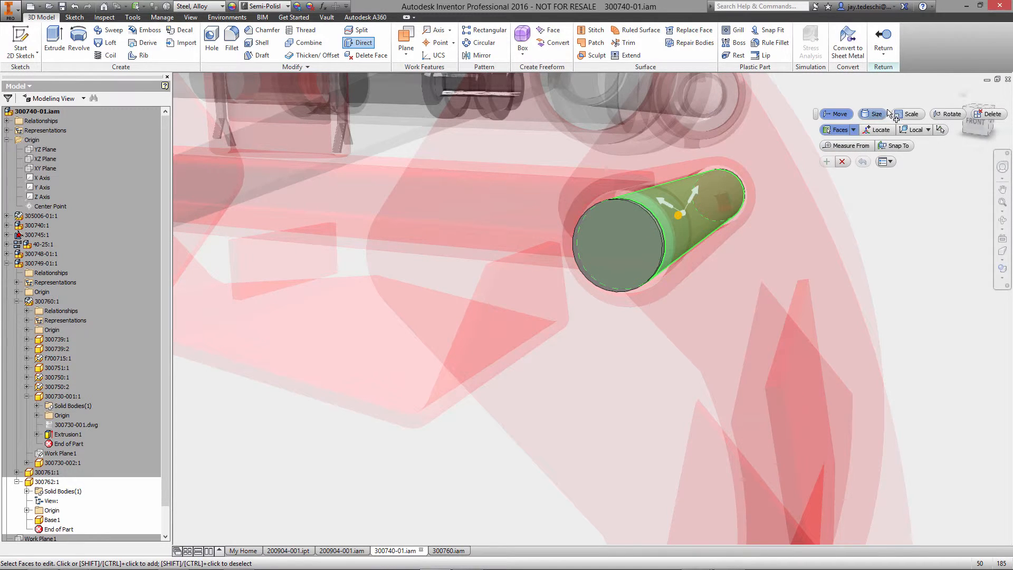
{"action": "left_click", "coordinate": [874, 114]}
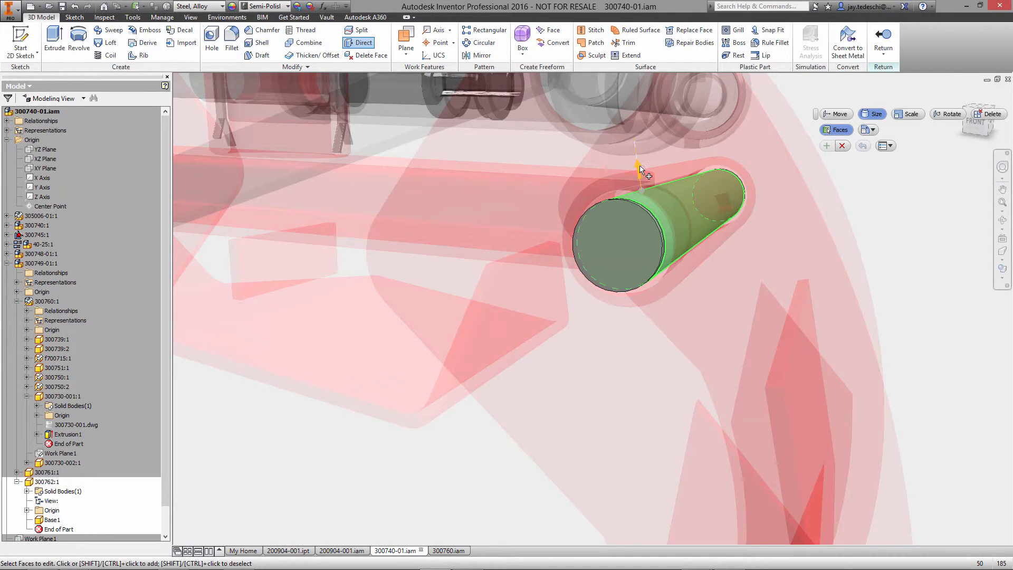
{"action": "left_click_drag", "start_coordinate": [639, 169], "coordinate": [639, 167]}
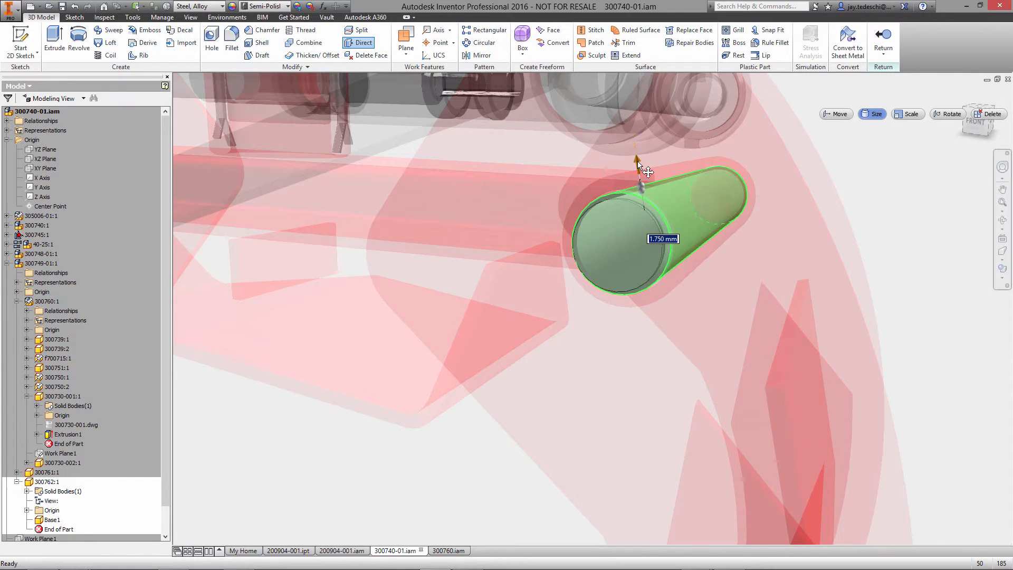
{"action": "left_click", "coordinate": [872, 130]}
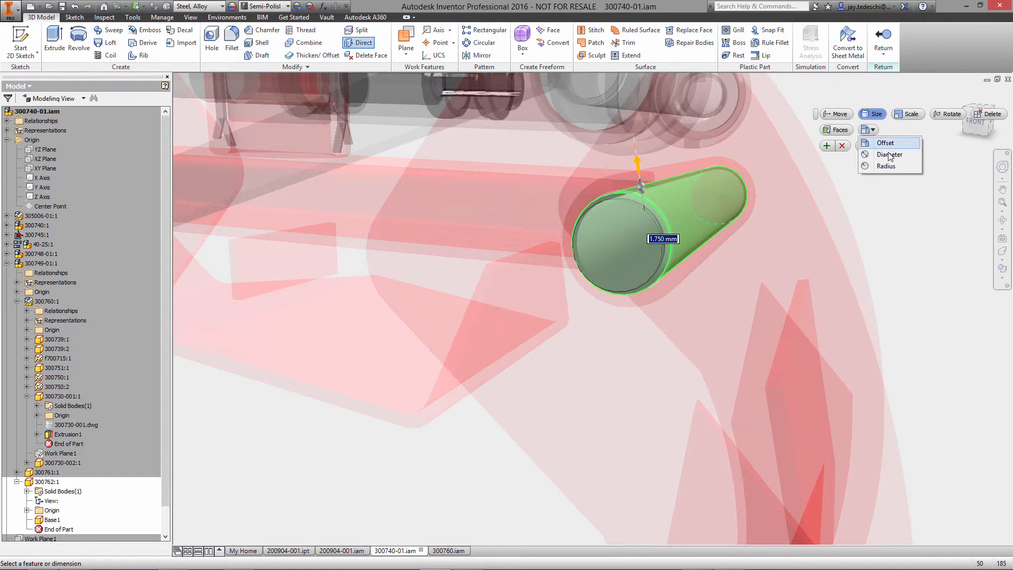
{"action": "left_click", "coordinate": [889, 155]}
{"action": "type", "text": "35"}
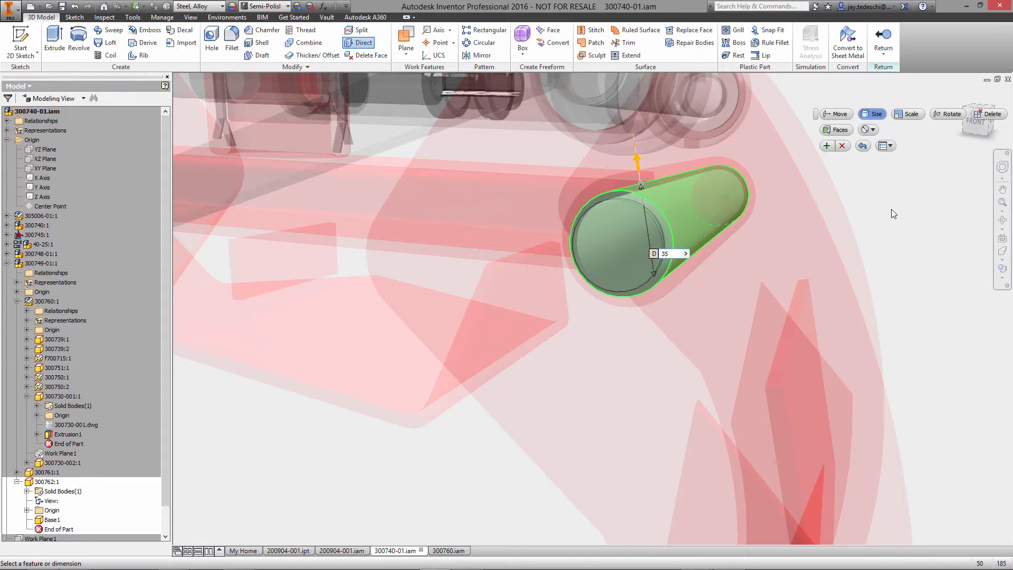
{"action": "key", "text": "Return"}
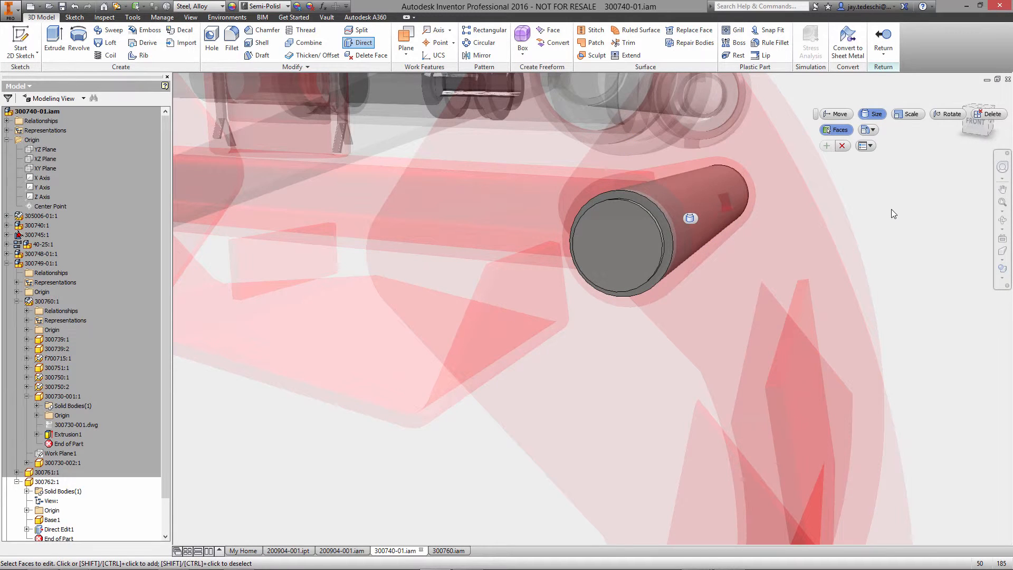
{"action": "left_click", "coordinate": [844, 146]}
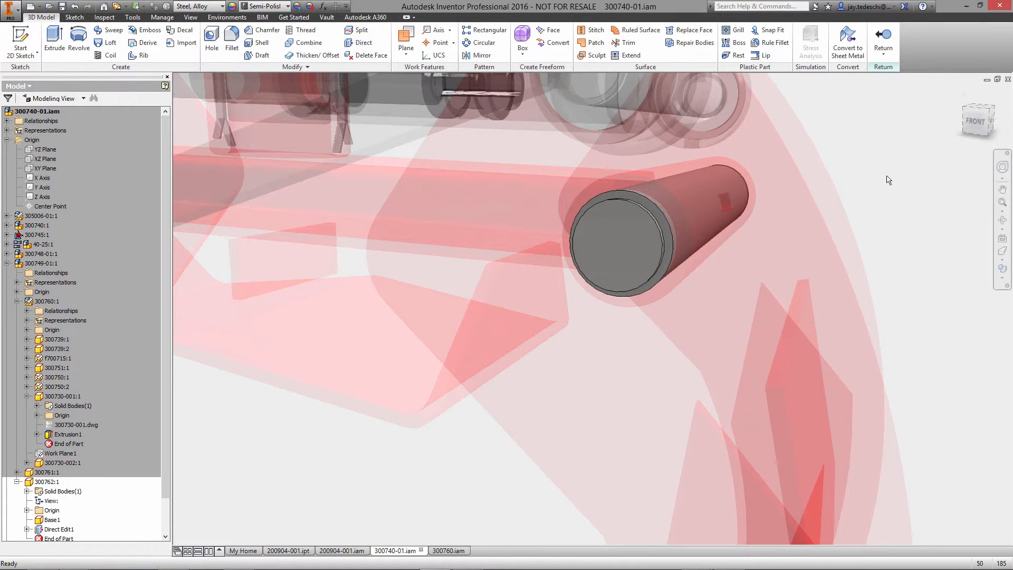
Step: Finish editing pin 300762 and its subassembly to return to the top-level 300740-01 assembly
{"action": "right_click", "coordinate": [888, 156]}
{"action": "left_click", "coordinate": [887, 187]}
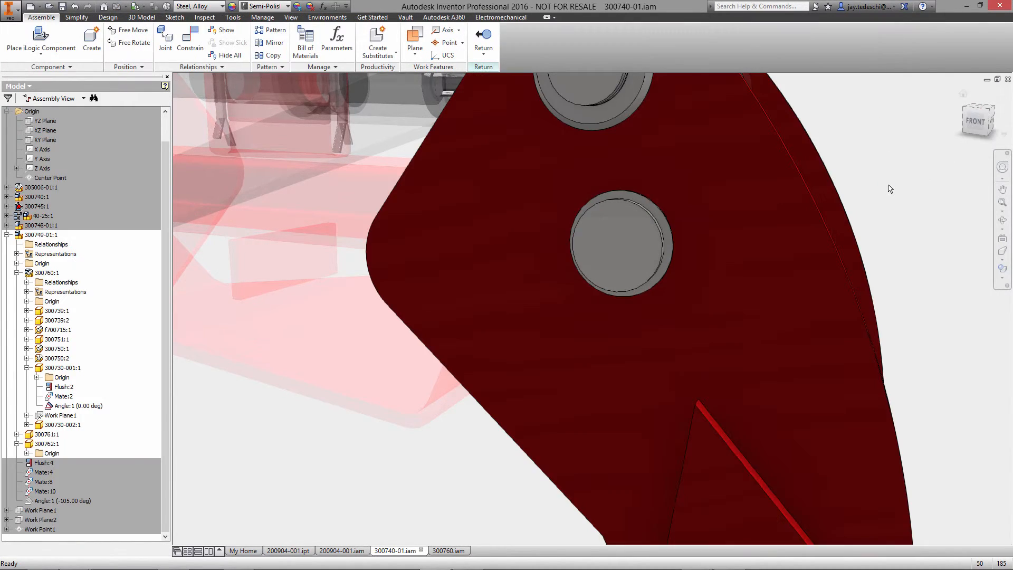
{"action": "right_click", "coordinate": [893, 169]}
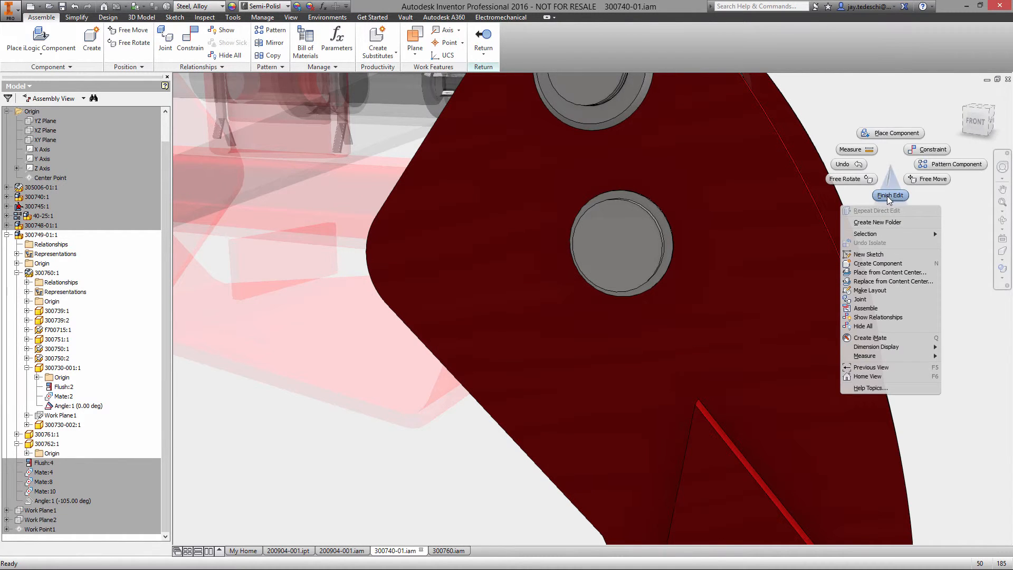
{"action": "left_click", "coordinate": [890, 200]}
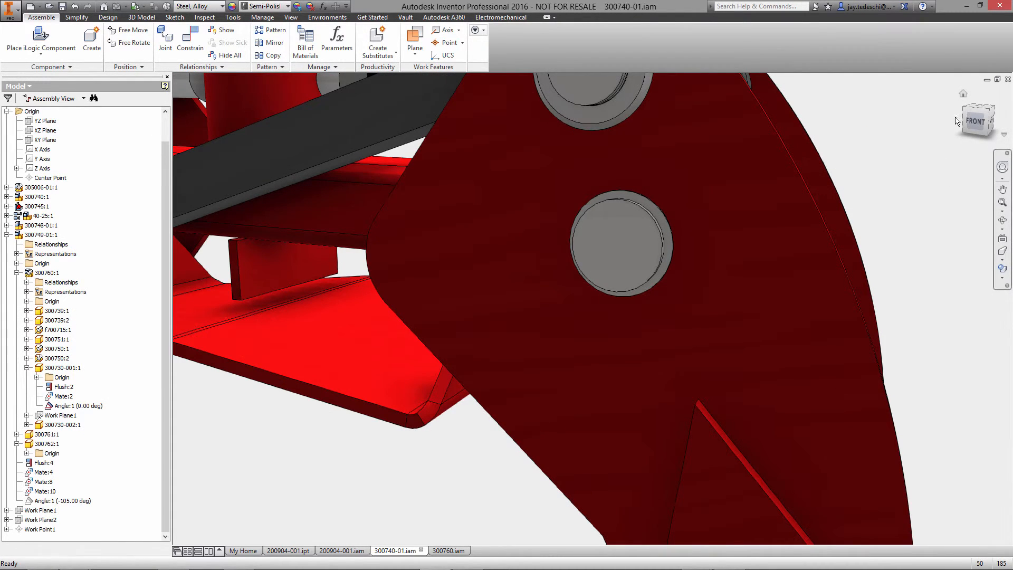
Step: Show the whole gripper in the home view and swing its claws wider open
{"action": "right_click", "coordinate": [923, 169]}
{"action": "left_click", "coordinate": [920, 399]}
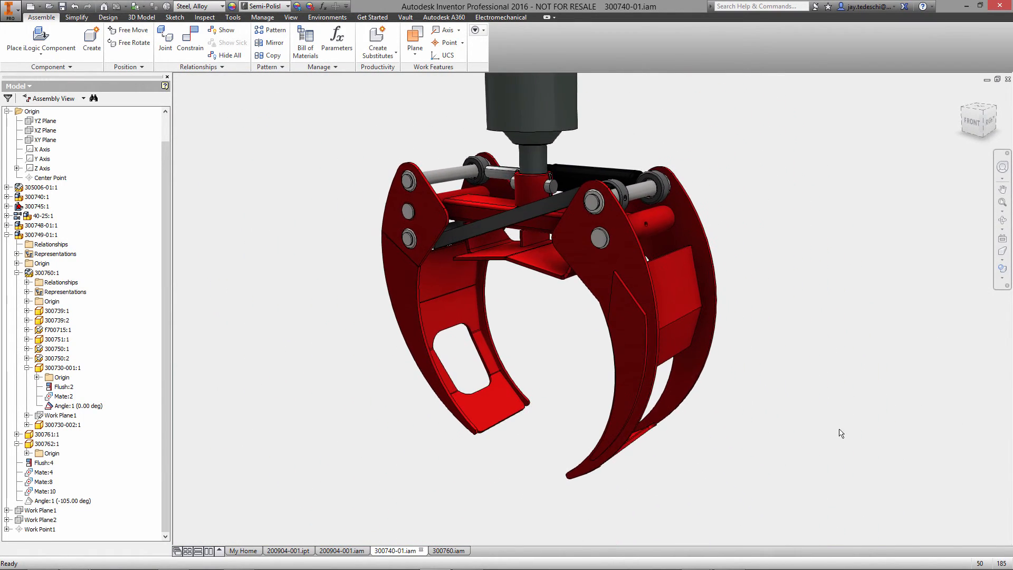
{"action": "mouse_move", "coordinate": [629, 359]}
{"action": "left_mouse_down"}
{"action": "mouse_move", "coordinate": [615, 355]}
{"action": "mouse_move", "coordinate": [643, 350]}
{"action": "mouse_move", "coordinate": [645, 334]}
{"action": "mouse_move", "coordinate": [610, 366]}
{"action": "left_mouse_up"}
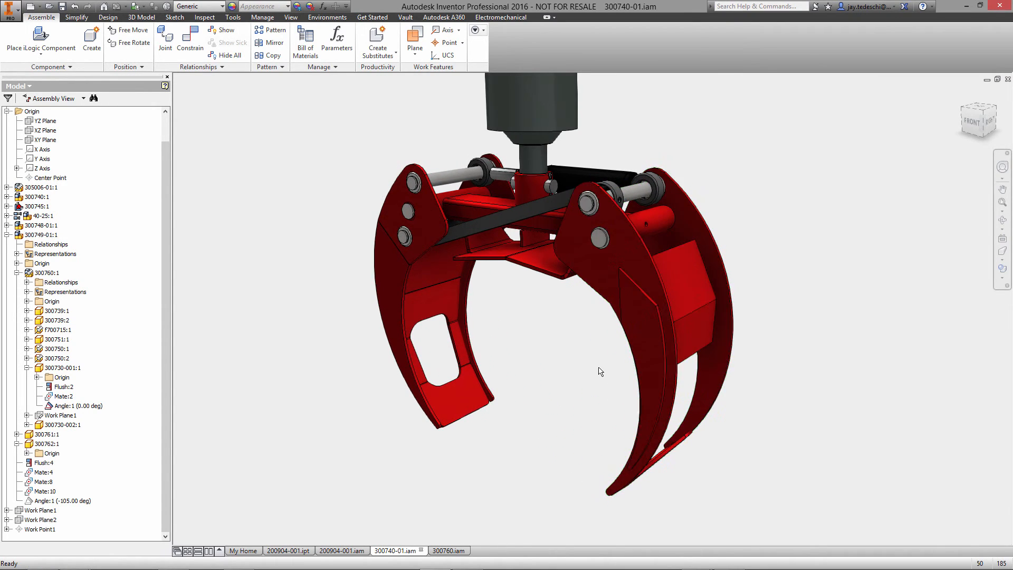